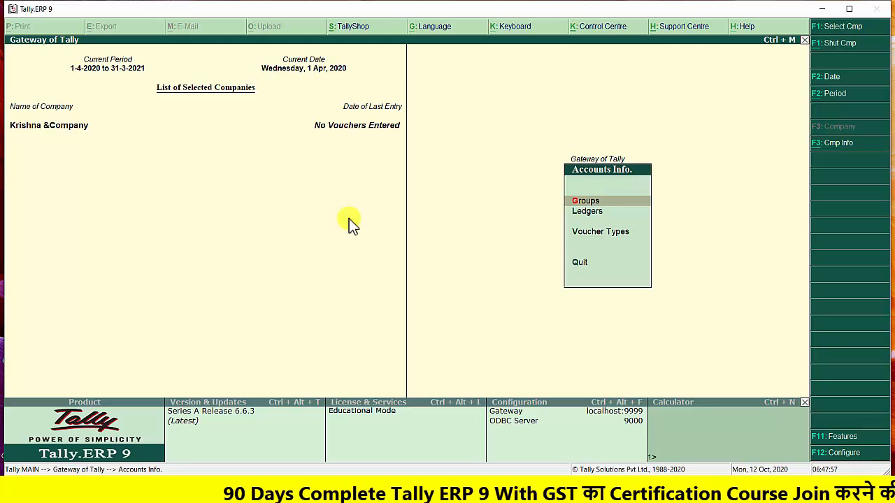
# Step: Open the creation screen for multiple ledgers
pyautogui.press('Down')
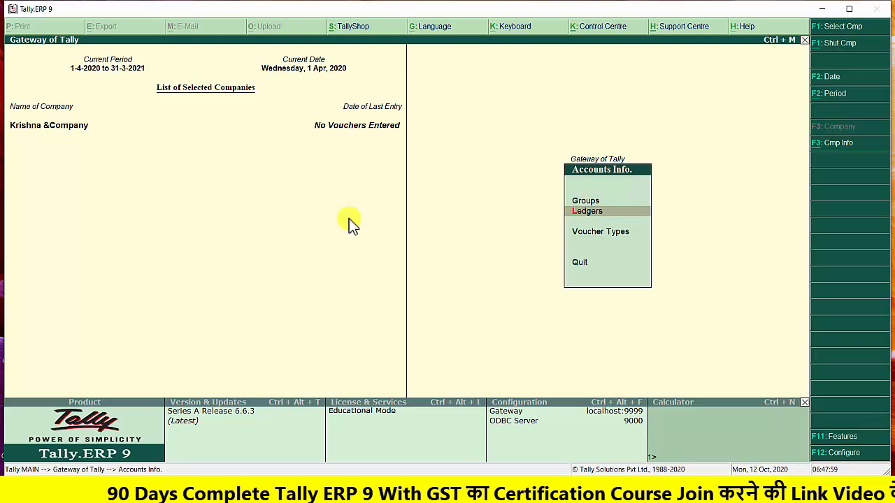
pyautogui.press('Return')
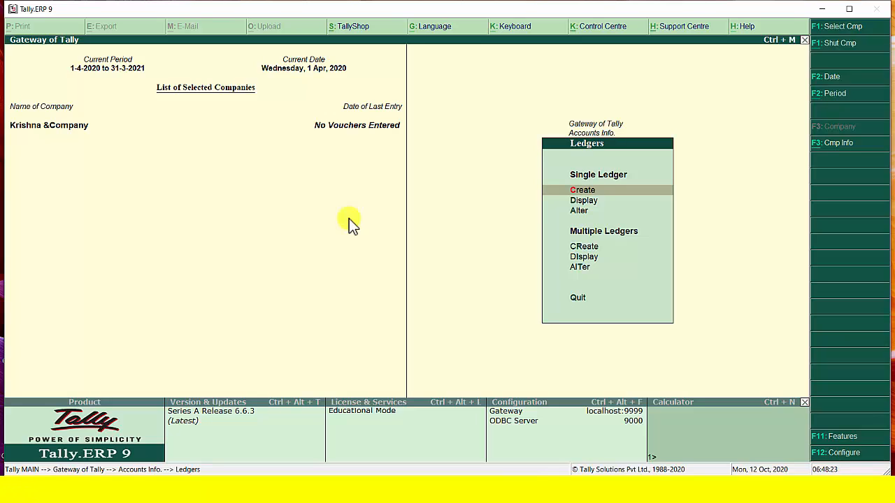
pyautogui.press('Down')
pyautogui.press('Down')
pyautogui.press('Down')
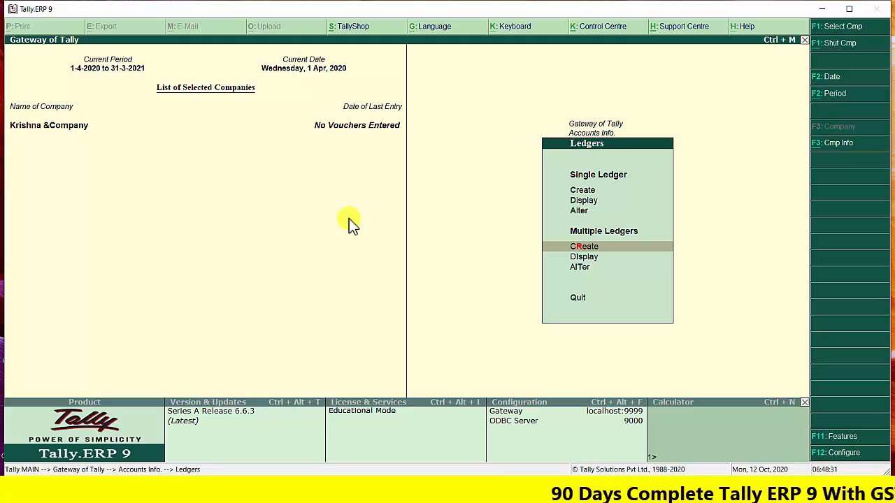
pyautogui.press('Return')
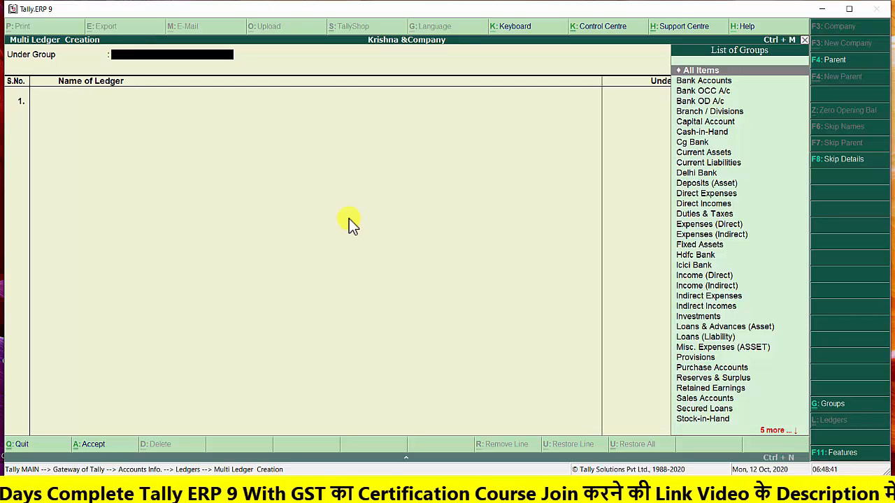
# Step: Choose Sundry Debtors as the group for the new ledgers
pyautogui.press('Down')
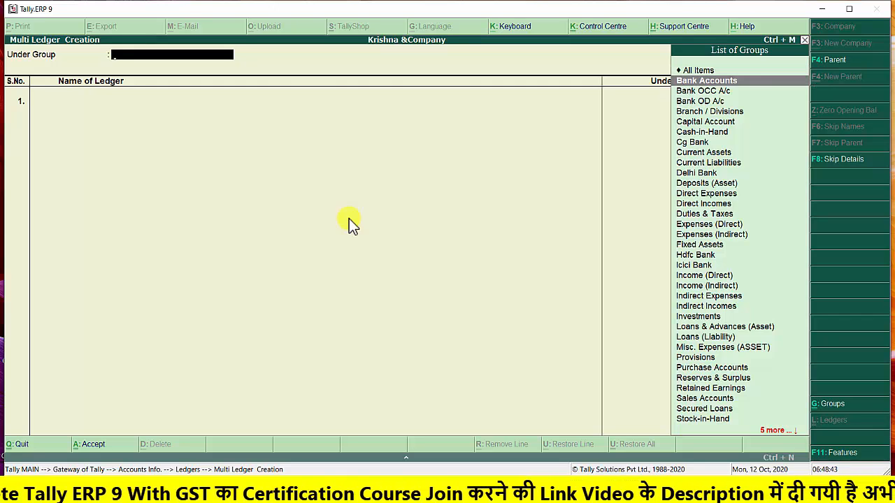
pyautogui.write('S')
pyautogui.press('Down')
pyautogui.press('Down')
pyautogui.press('Down')
pyautogui.press('Down')
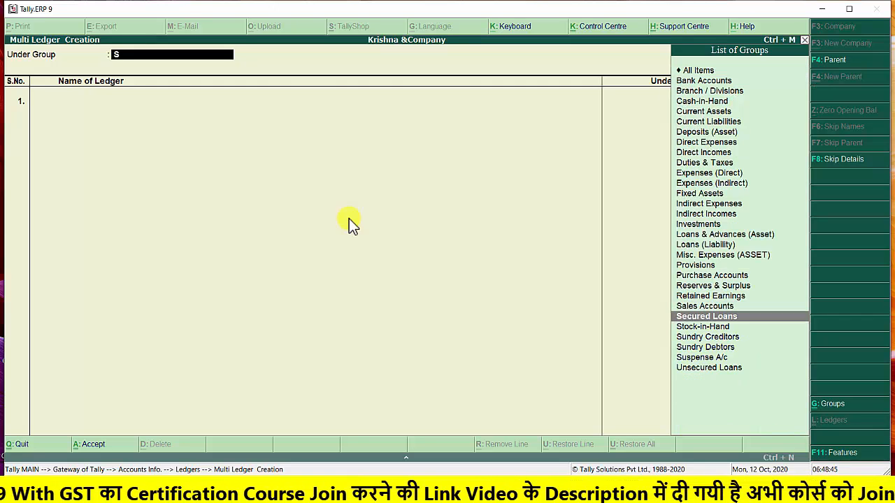
pyautogui.press('Return')
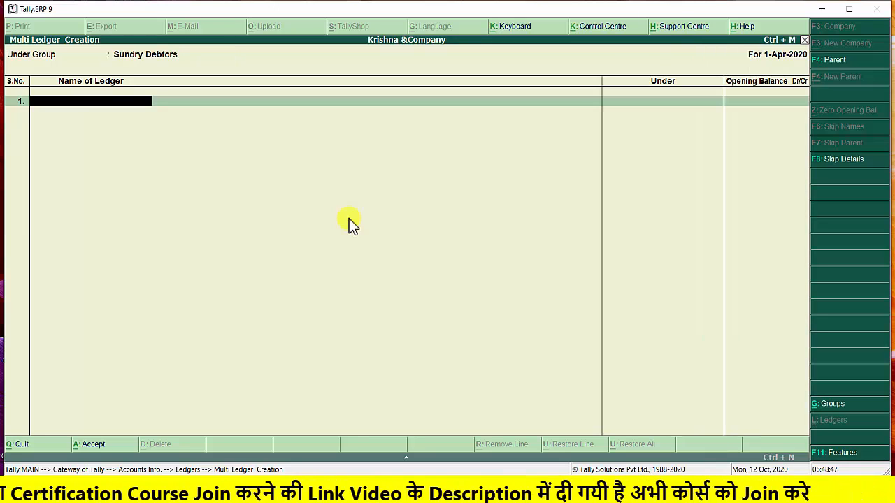
# Step: Add the first two debtor ledgers, entering each customer's first name and leaving their opening balances blank
pyautogui.write('AS')
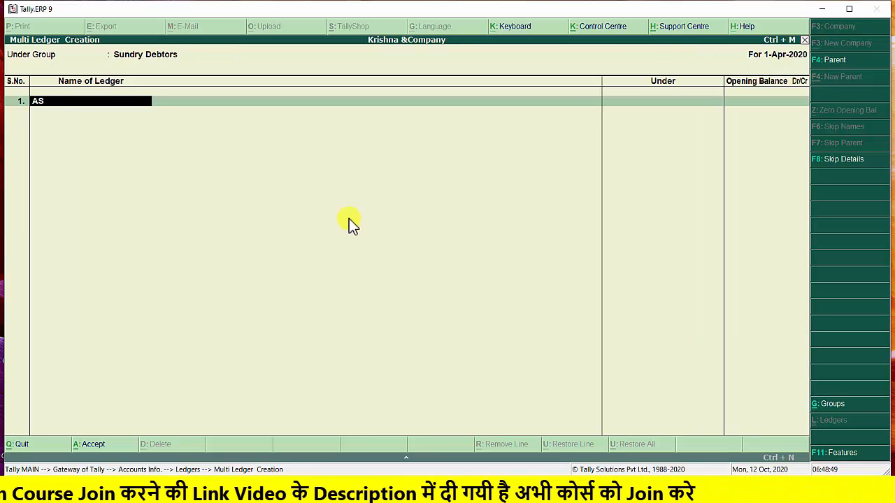
pyautogui.write('HISH')
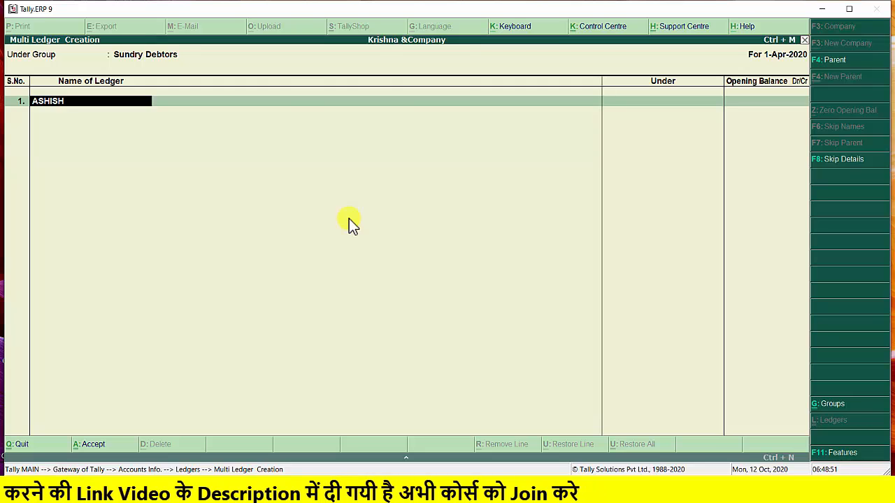
pyautogui.press('Return')
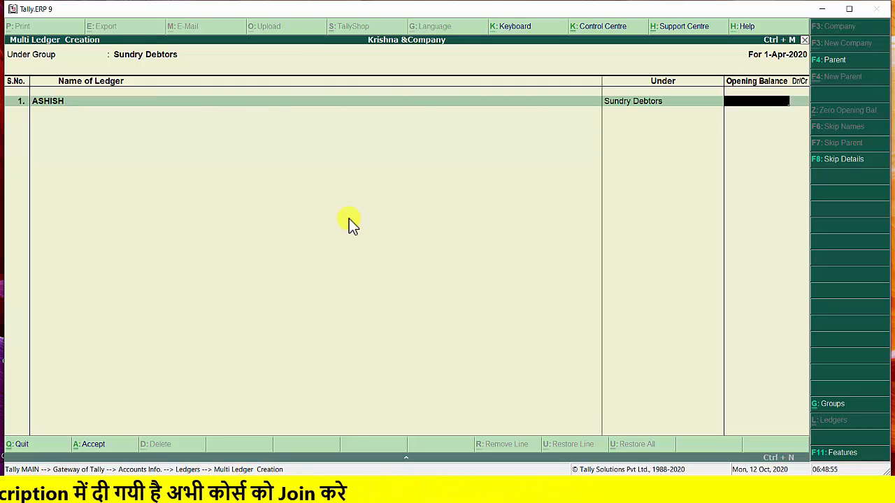
pyautogui.press('Return')
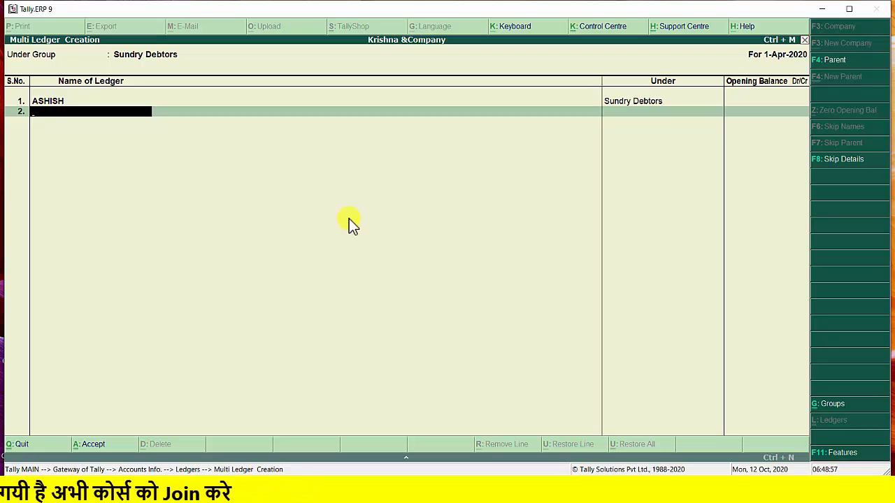
pyautogui.write('MAN')
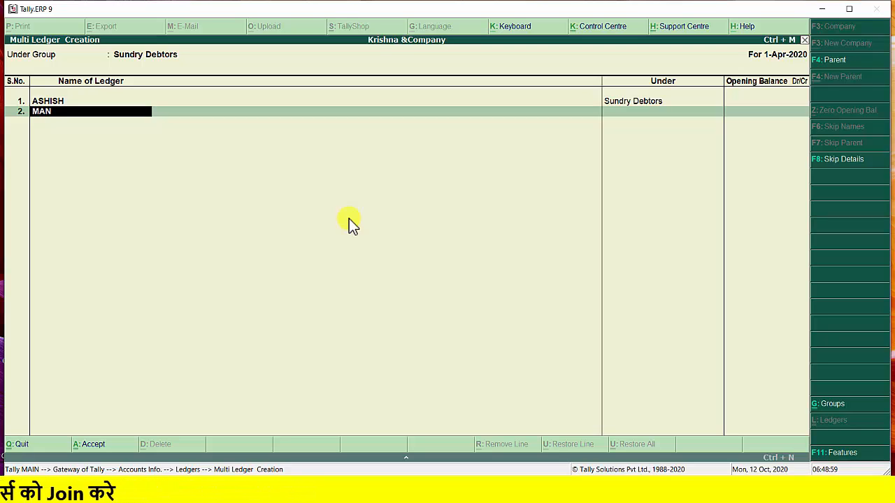
pyautogui.write('OJ')
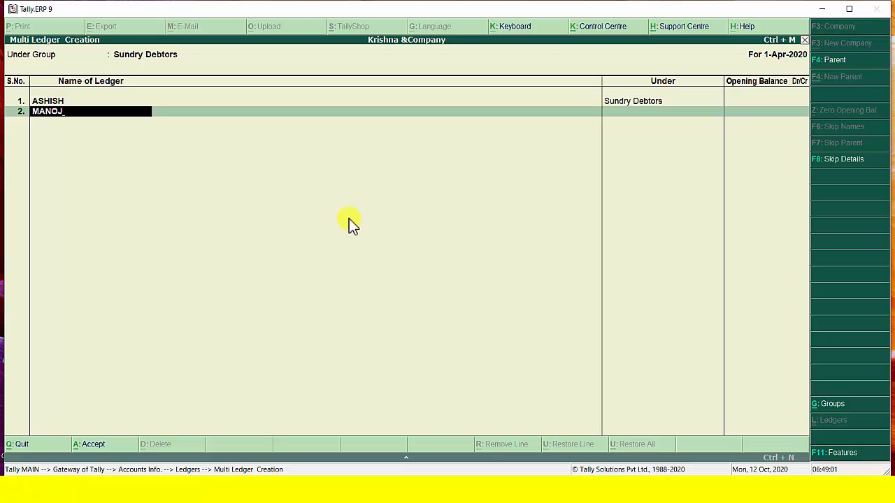
pyautogui.press('Return')
pyautogui.press('Return')
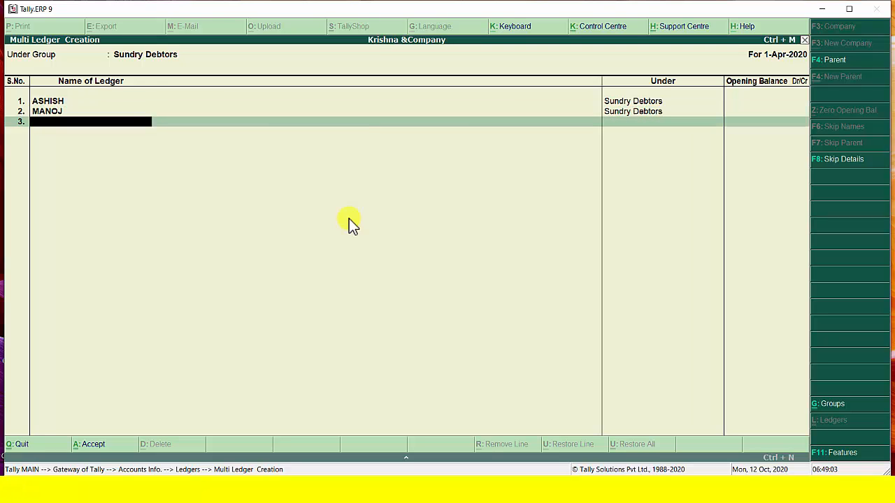
# Step: Add a third ledger with the customer's first name and no opening balance, and save the ledgers
pyautogui.write('SOHAN')
pyautogui.press('Return')
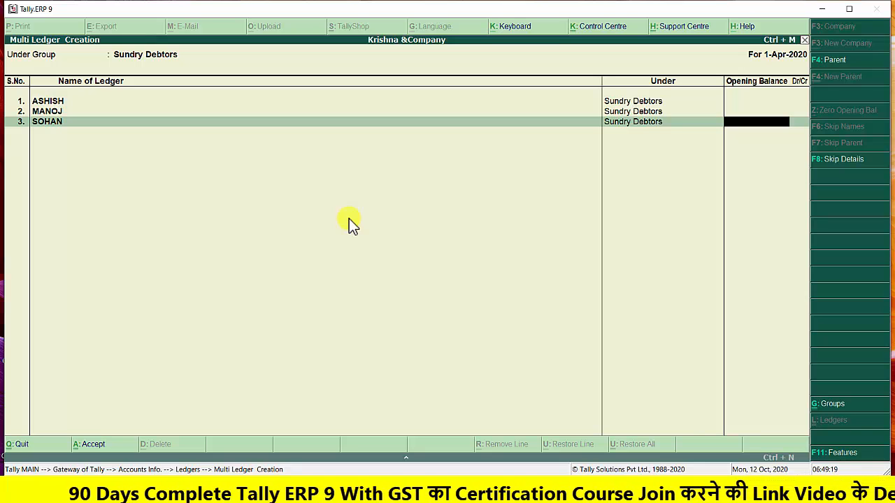
pyautogui.press('Return')
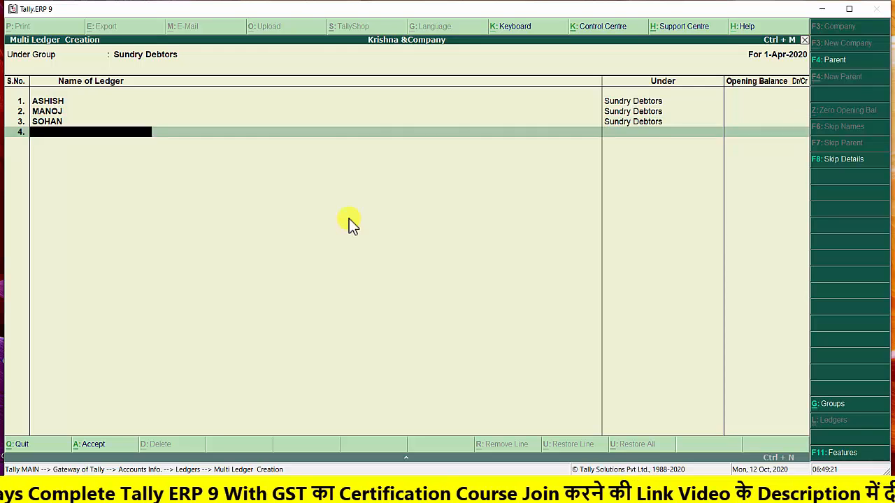
pyautogui.press('Return')
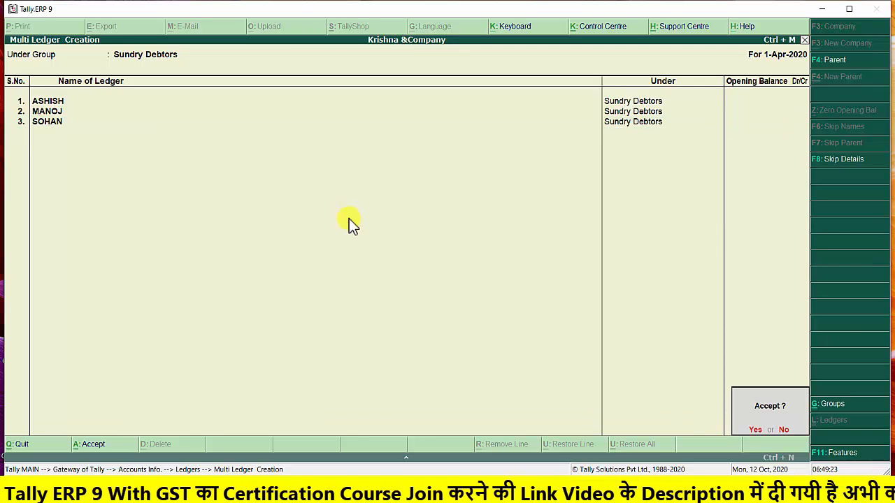
pyautogui.press('Return')
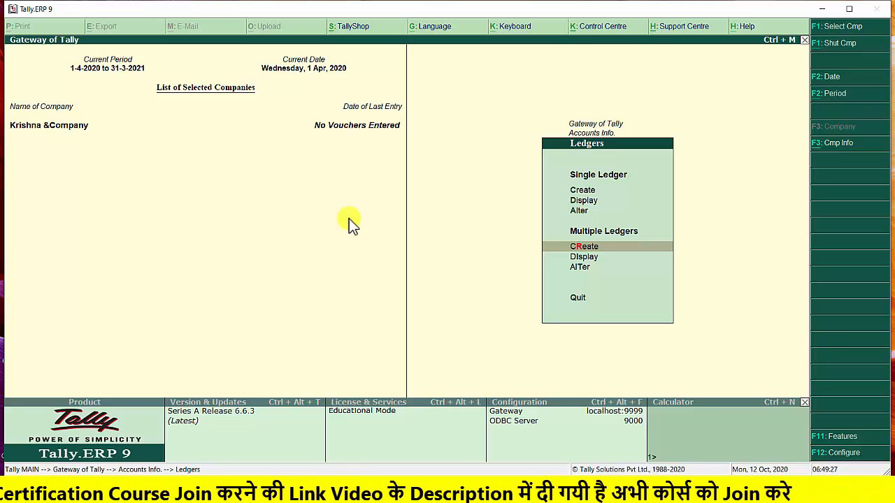
# Step: Display the multiple-ledger list for the Sundry Debtors group to review the created ledgers, and return to the Ledgers menu
pyautogui.press('Down')
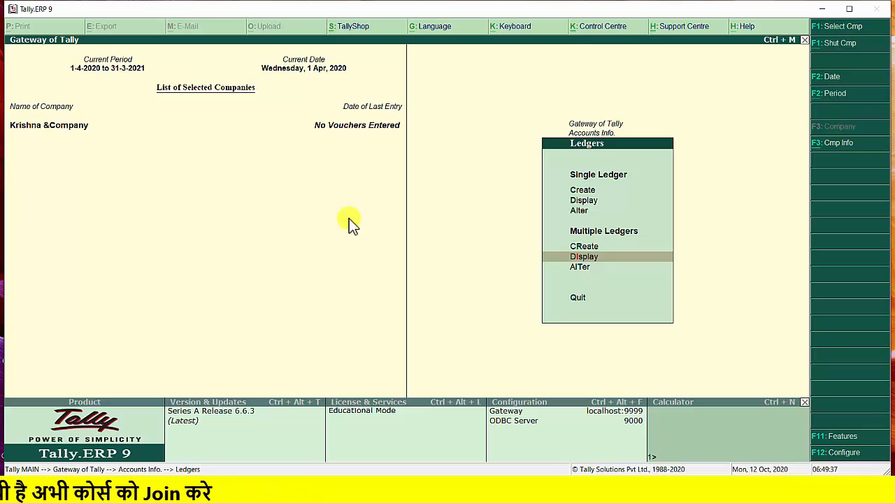
pyautogui.press('Return')
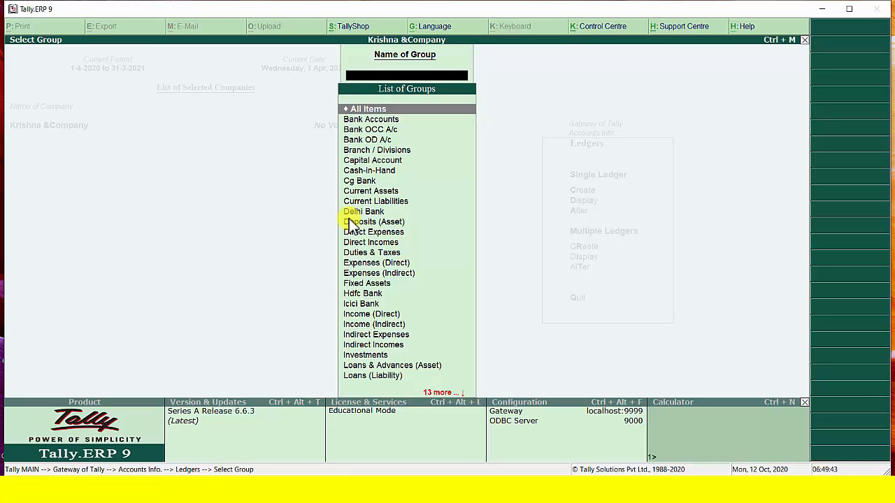
pyautogui.write('S')
pyautogui.press('Down')
pyautogui.press('Down')
pyautogui.press('Down')
pyautogui.press('Down')
pyautogui.press('Down')
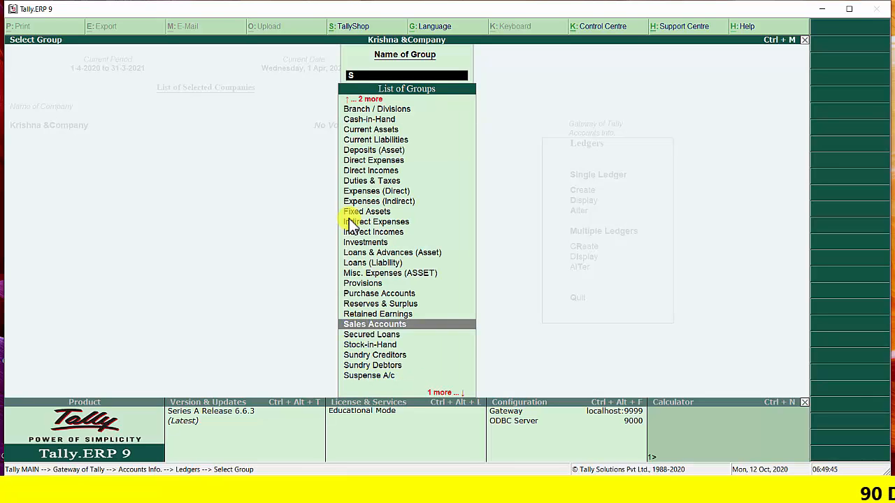
pyautogui.press('Return')
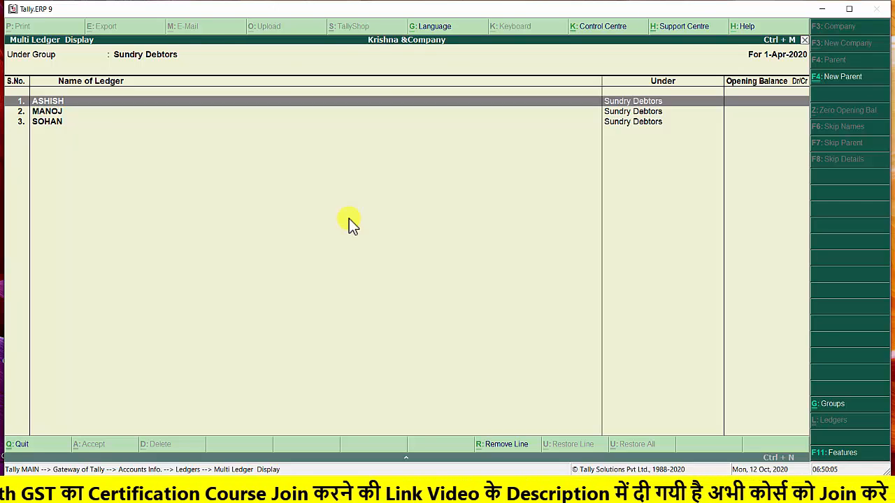
pyautogui.press('Escape')
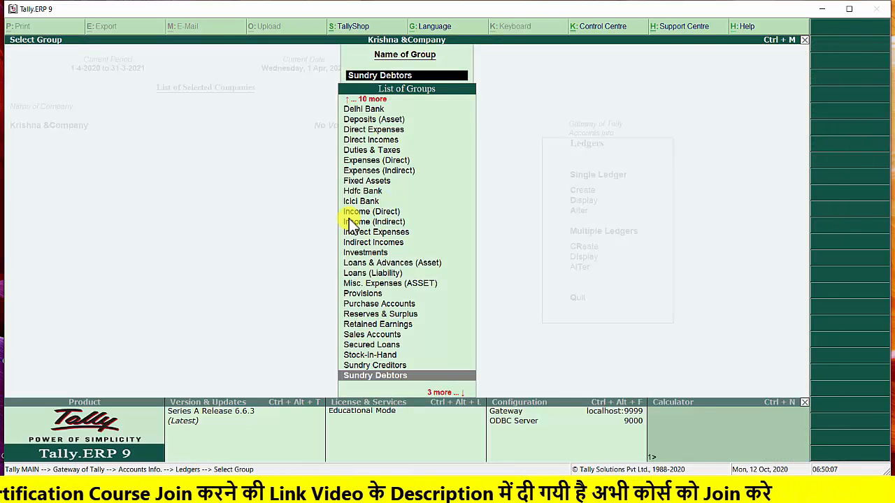
pyautogui.press('Escape')
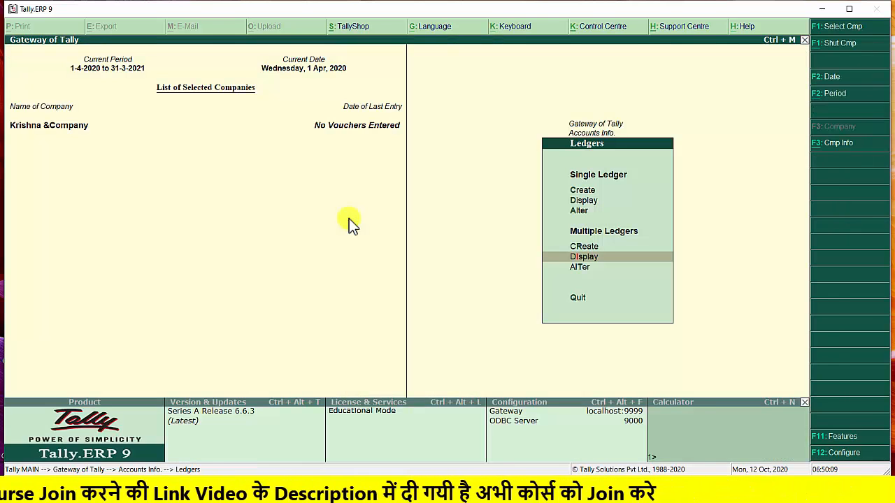
# Step: Open the Sundry Debtors ledgers for alteration as multiple ledgers
pyautogui.press('Down')
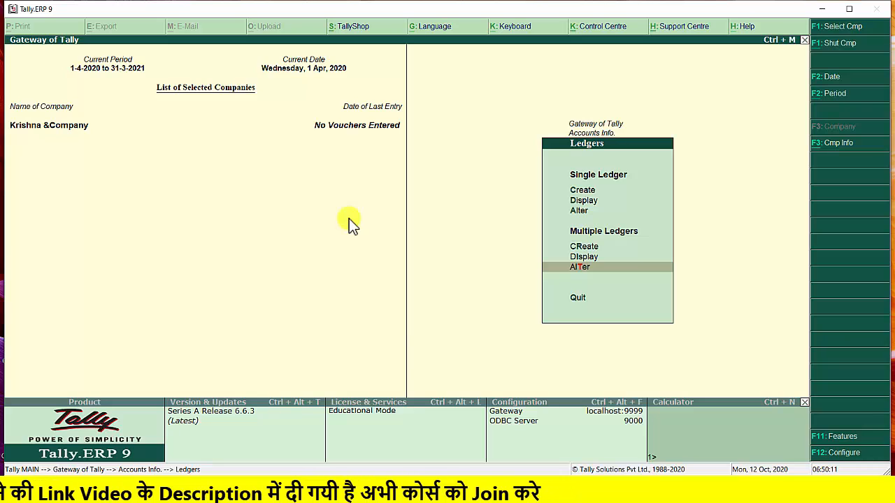
pyautogui.press('Return')
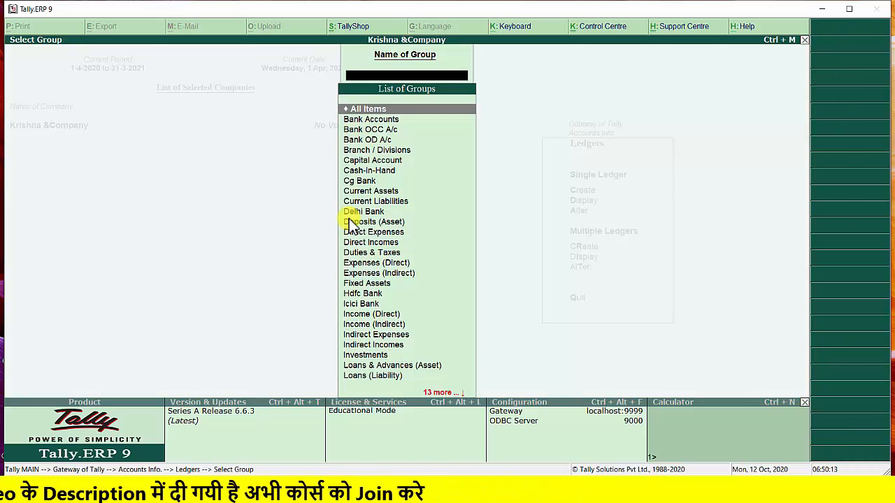
pyautogui.write('S')
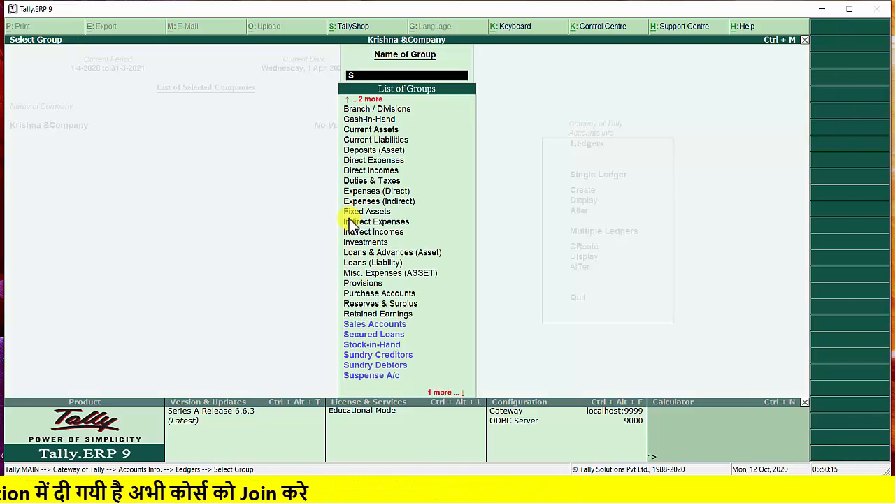
pyautogui.press('Down')
pyautogui.press('Down')
pyautogui.press('Down')
pyautogui.press('Down')
pyautogui.press('Down')
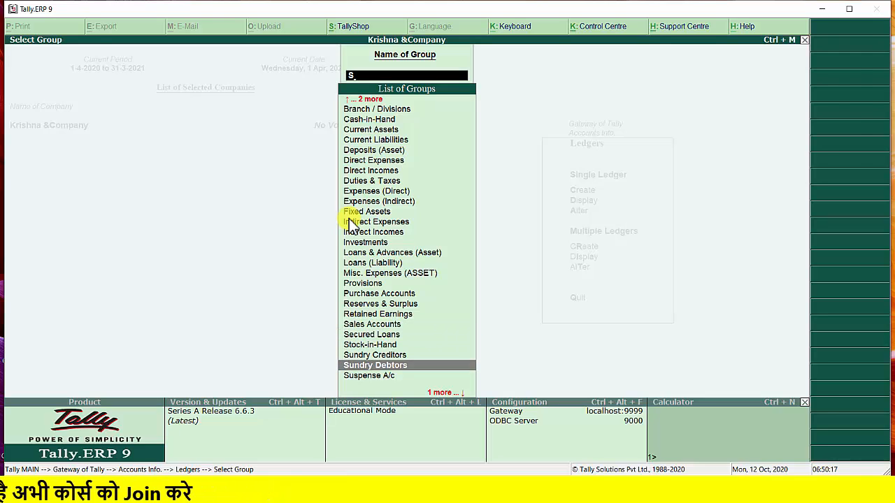
pyautogui.press('Return')
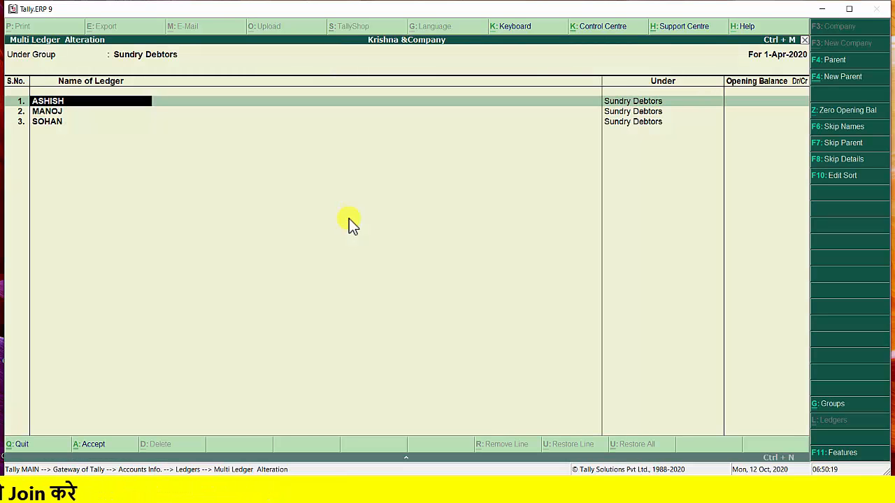
# Step: Respell the first ledger's name with a double S before the final H, keep the other entries, and save the alteration
pyautogui.write('AS')
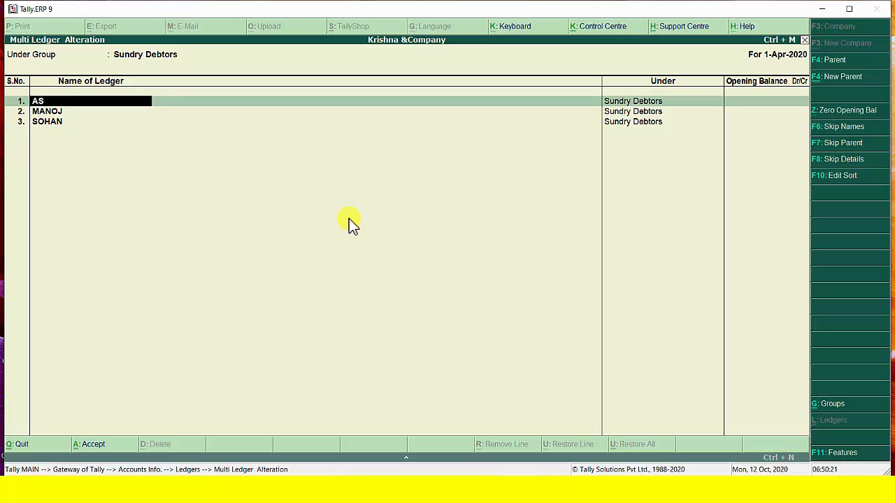
pyautogui.write('HISSH')
pyautogui.press('Return')
pyautogui.press('Return')
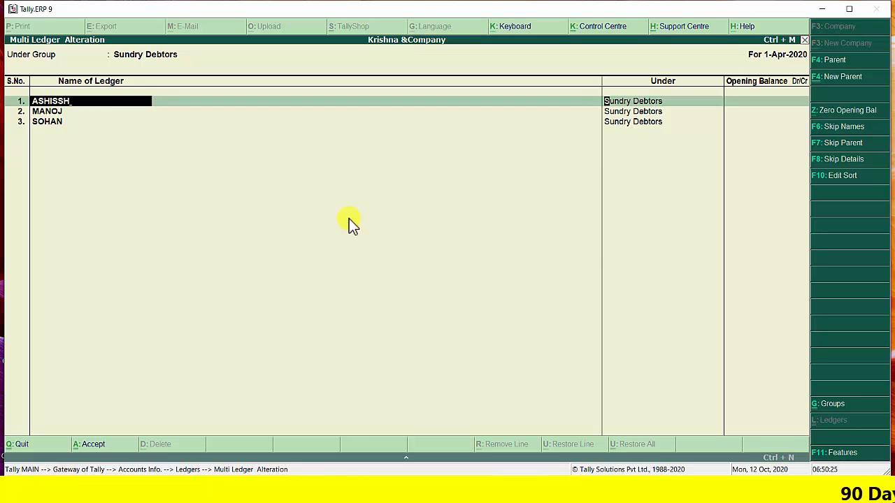
pyautogui.press('Return')
pyautogui.press('Return')
pyautogui.press('Return')
pyautogui.press('Return')
pyautogui.press('Return')
pyautogui.press('Return')
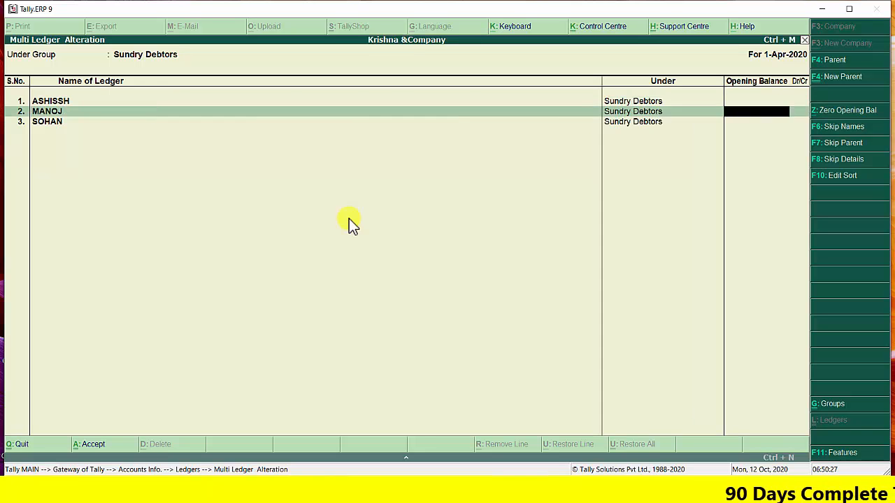
pyautogui.press('Return')
pyautogui.press('Return')
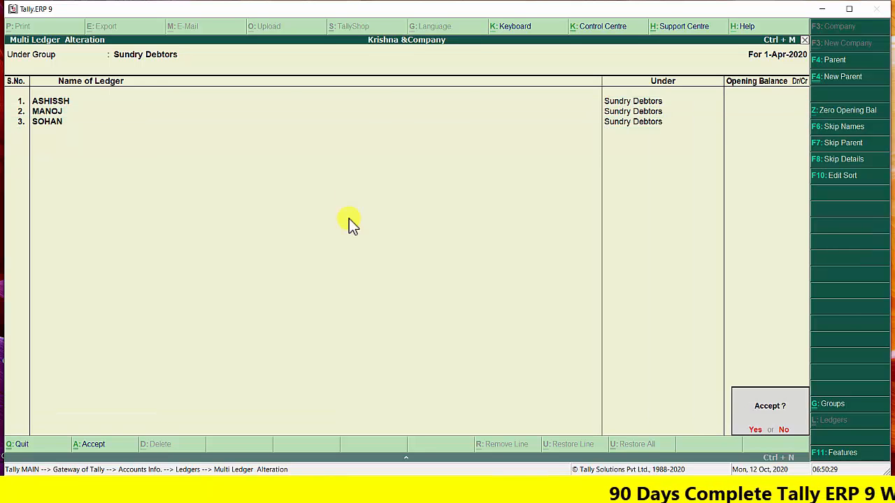
pyautogui.press('Return')
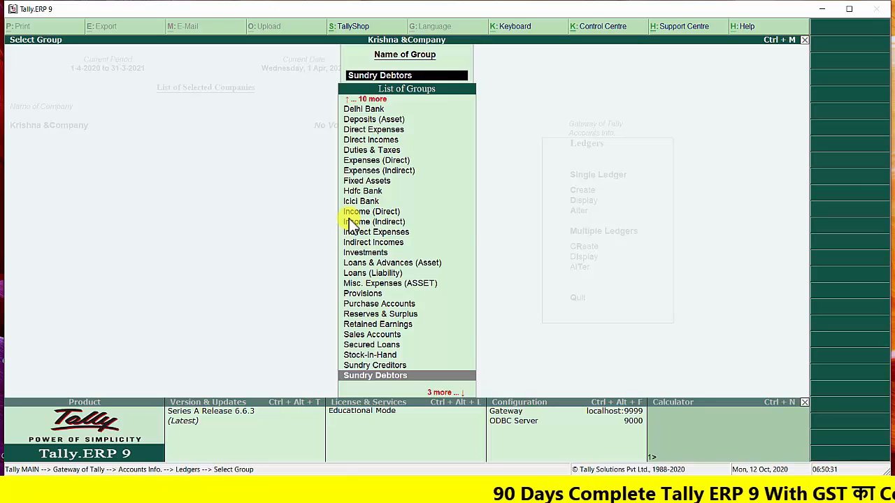
# Step: Leave the group selection and start creating multiple ledgers under All Items
pyautogui.press('BackSpace')
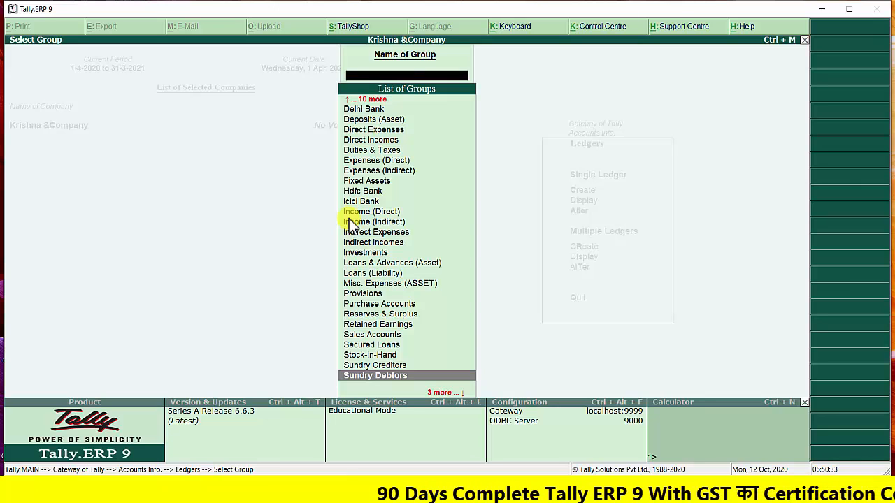
pyautogui.press('Escape')
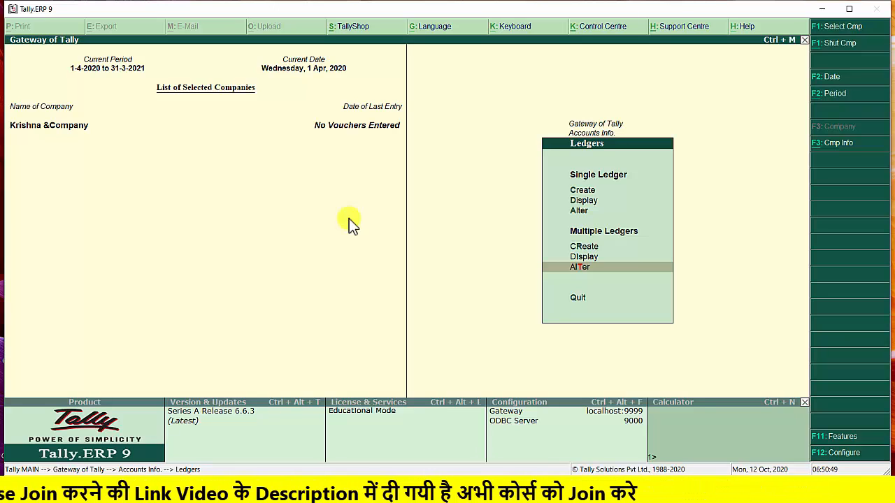
pyautogui.press('Up')
pyautogui.press('Up')
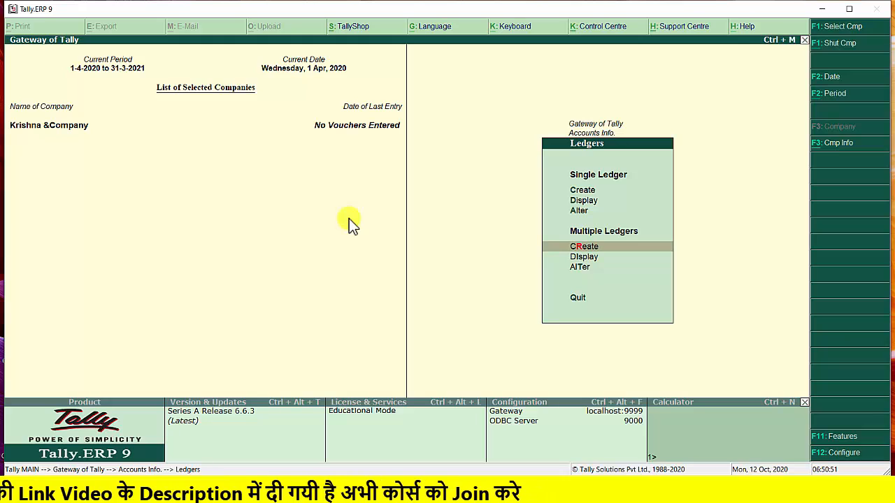
pyautogui.press('Return')
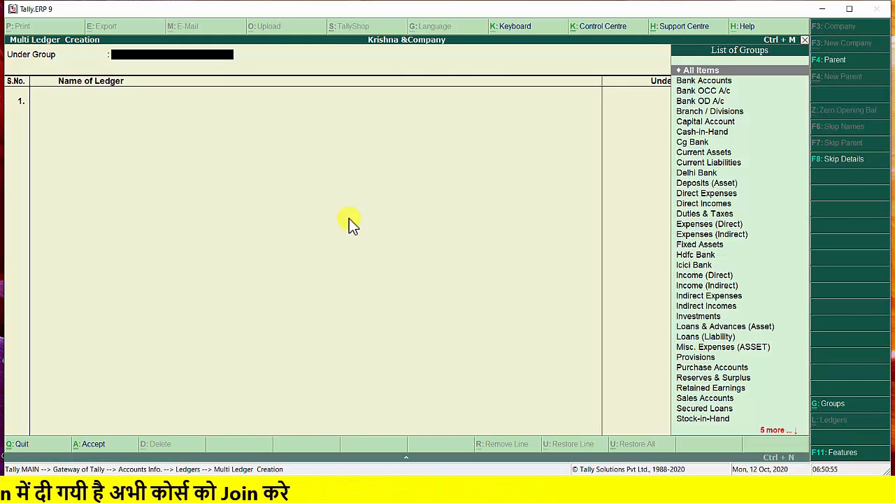
pyautogui.press('Return')
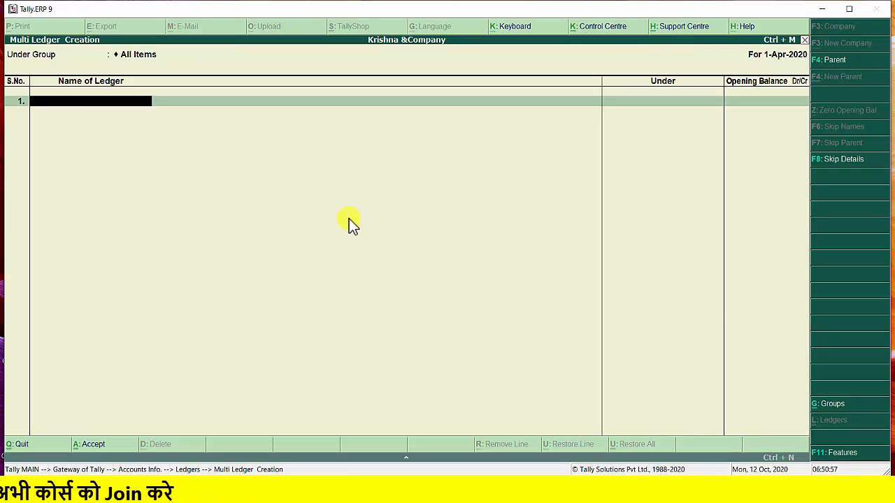
# Step: Add a first ledger named BANK under the Bank Accounts group with no opening balance
pyautogui.write('B')
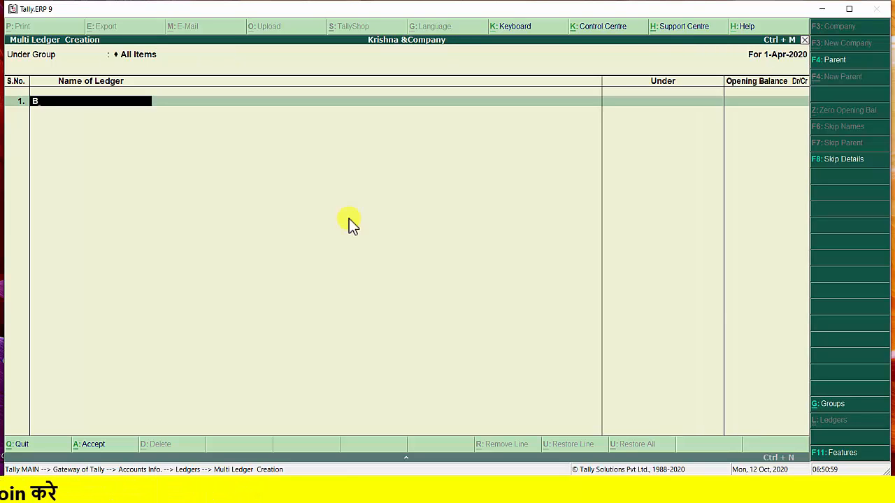
pyautogui.write('ANK')
pyautogui.press('Return')
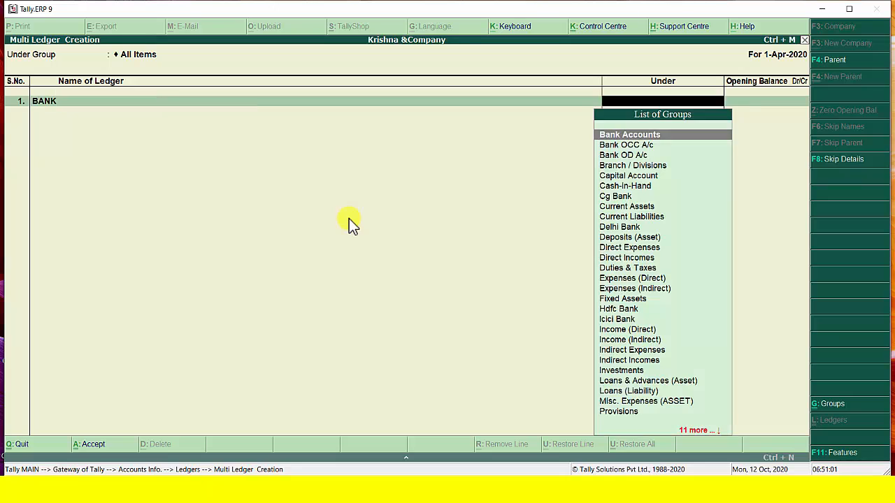
pyautogui.press('Return')
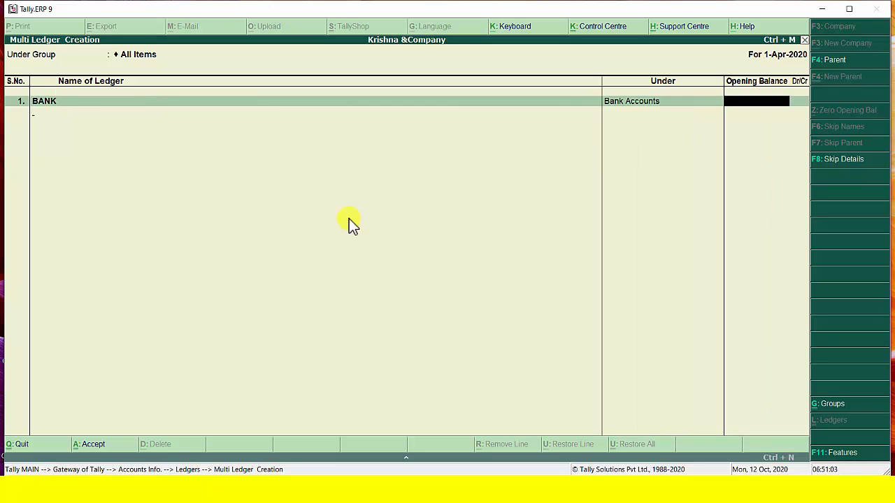
pyautogui.press('Return')
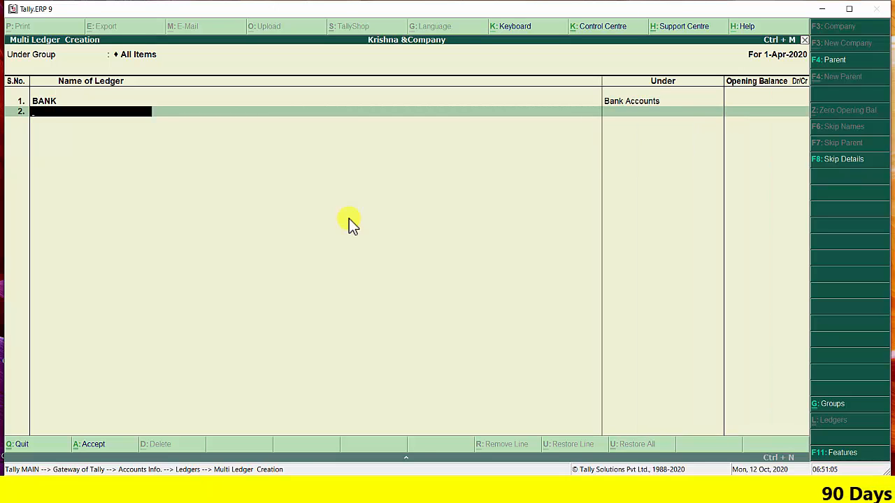
# Step: Add a second ledger named SALARY under the Indirect Expenses group with no opening balance
pyautogui.write('S')
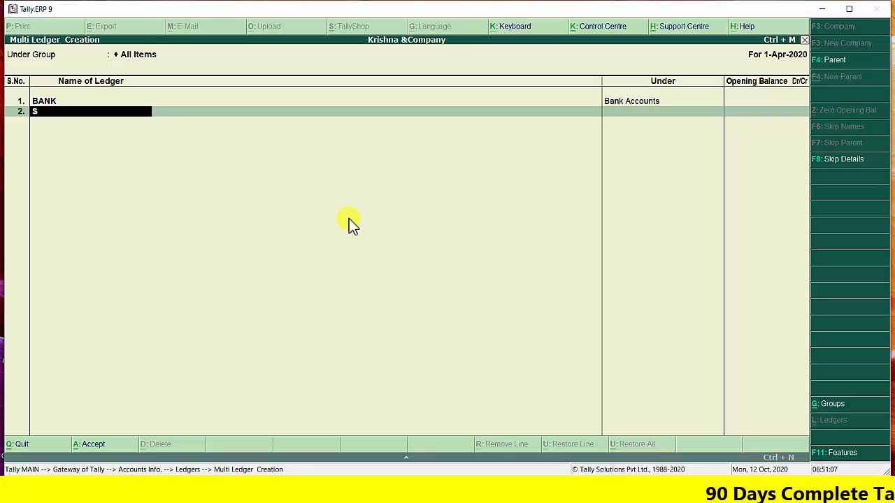
pyautogui.write('ALARY')
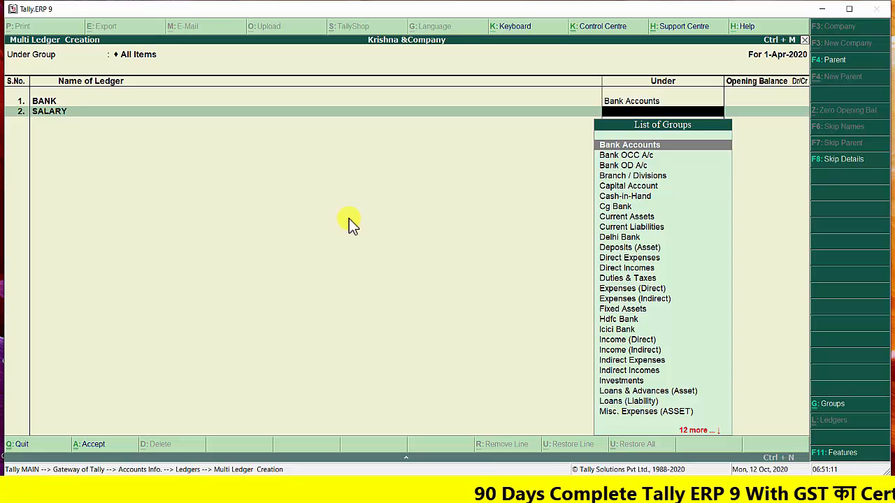
pyautogui.write('i')
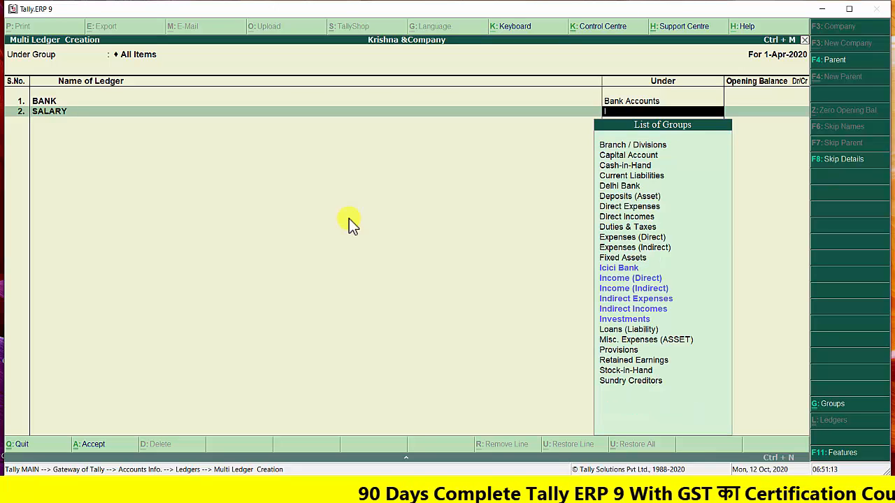
pyautogui.press('Down')
pyautogui.press('Down')
pyautogui.press('Down')
pyautogui.press('Down')
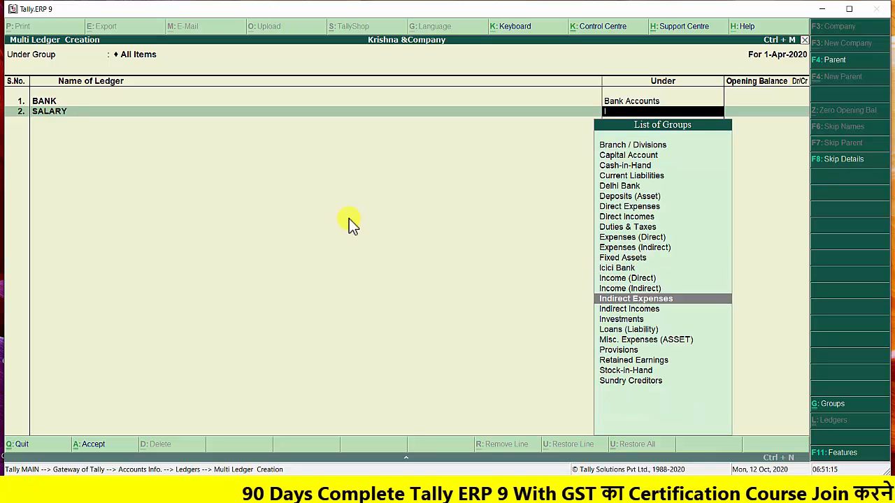
pyautogui.press('Return')
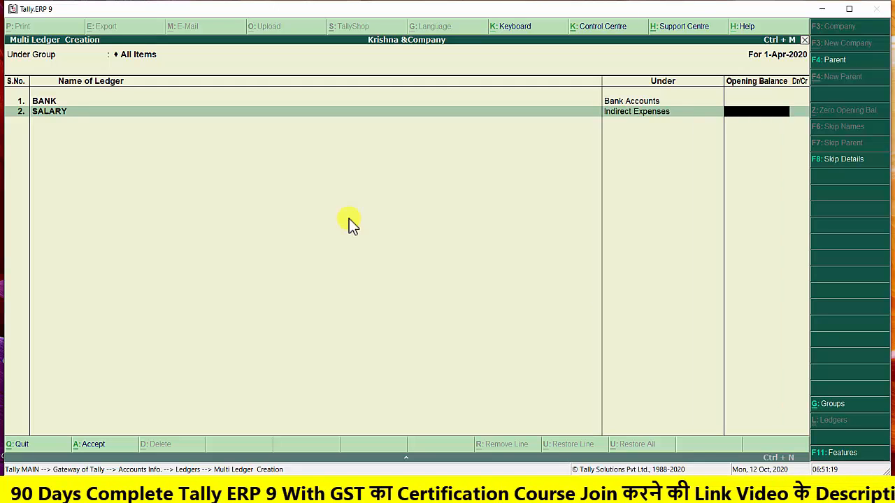
pyautogui.press('Return')
# Step: Enter RENT as the name of the third ledger
pyautogui.write('RENT')
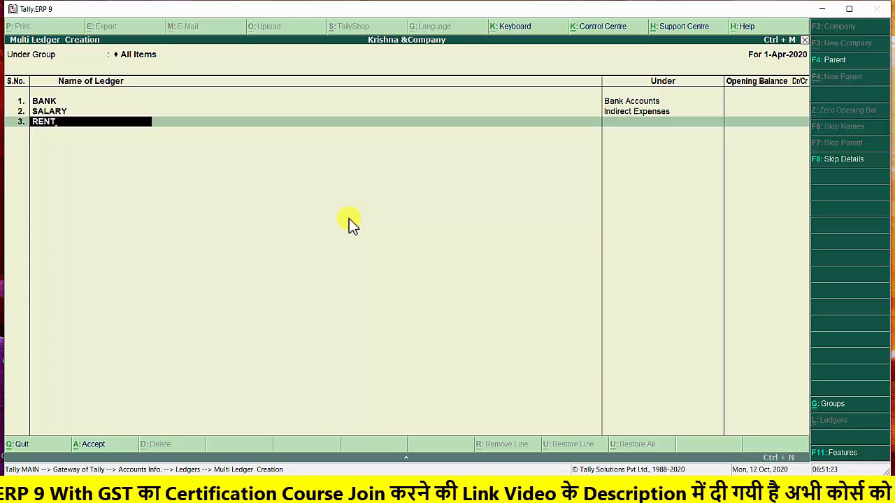
pyautogui.press('Return')
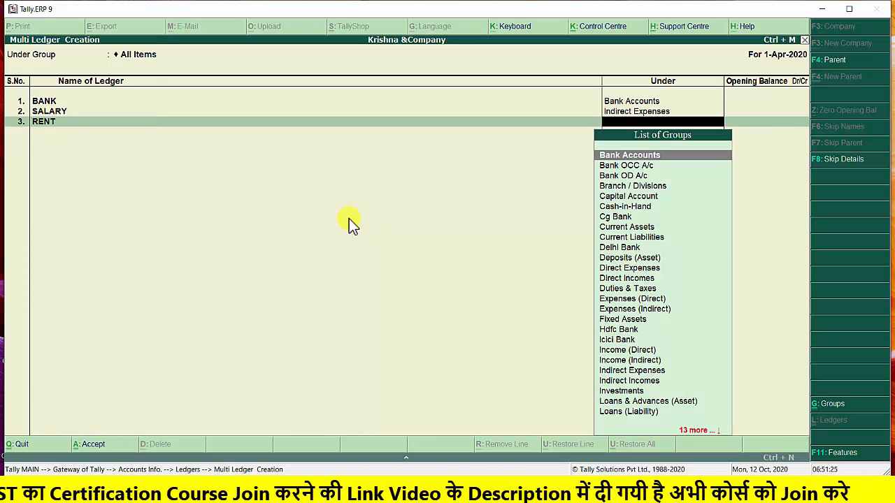
pyautogui.press('Down')
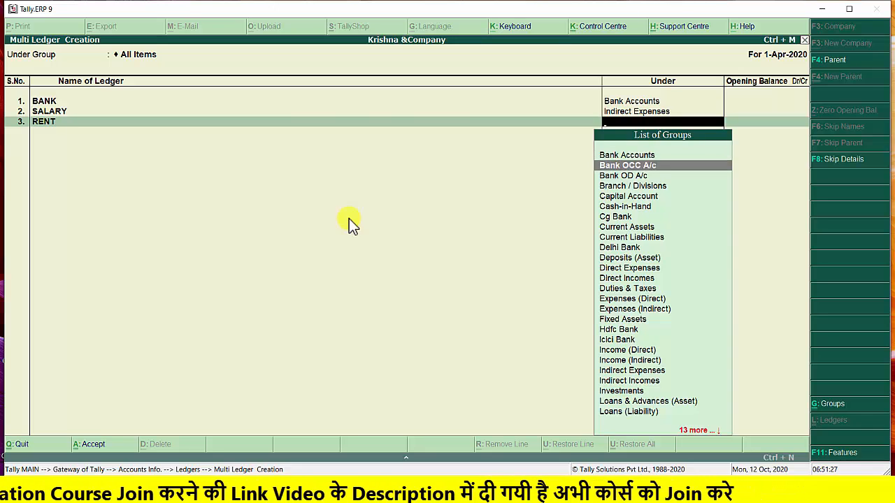
pyautogui.write('A')
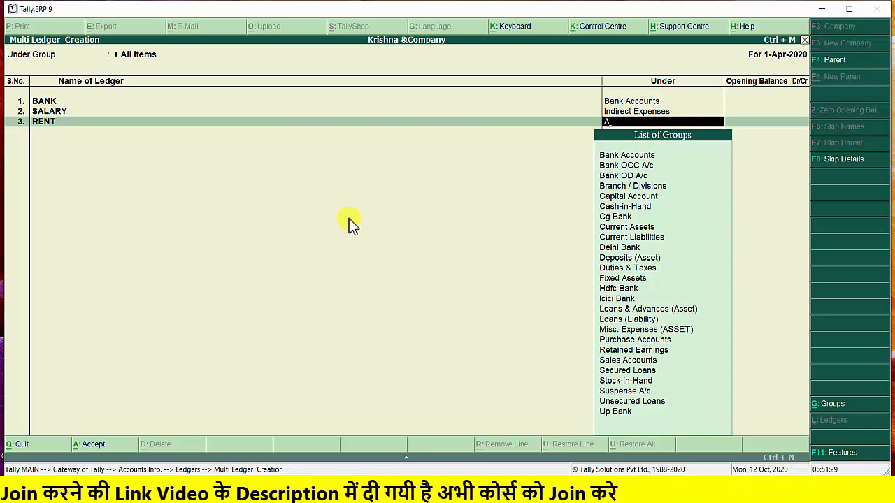
pyautogui.press('Down')
pyautogui.press('Down')
pyautogui.press('Down')
pyautogui.press('Down')
pyautogui.press('Down')
pyautogui.press('Down')
pyautogui.press('Down')
pyautogui.press('Down')
pyautogui.press('Down')
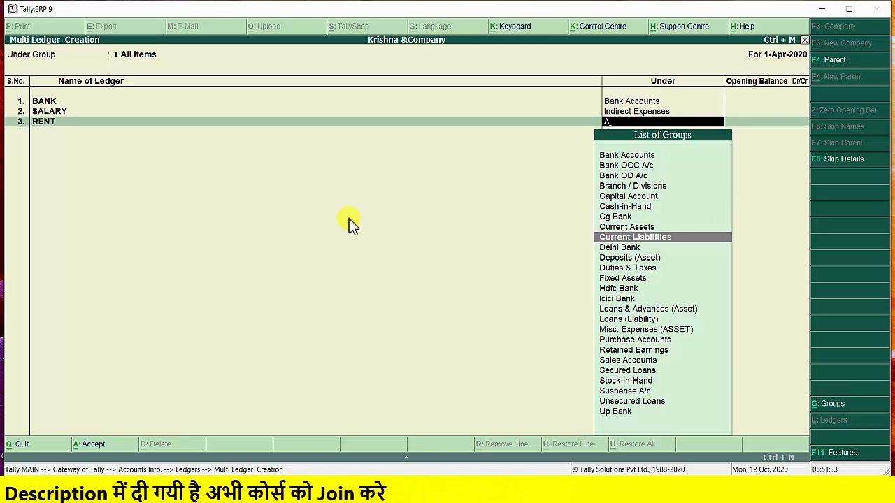
pyautogui.press('Down')
pyautogui.press('Down')
pyautogui.press('Down')
pyautogui.press('Down')
pyautogui.press('Down')
pyautogui.press('Down')
pyautogui.press('Down')
pyautogui.press('Down')
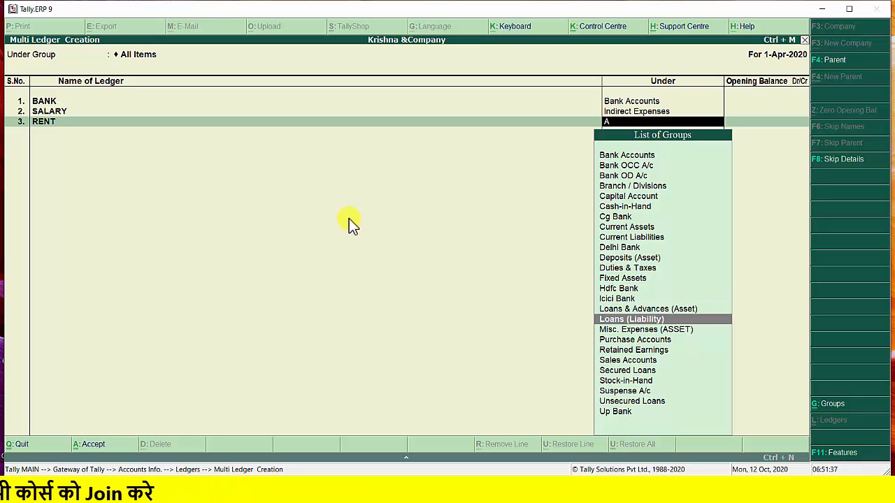
pyautogui.press('BackSpace')
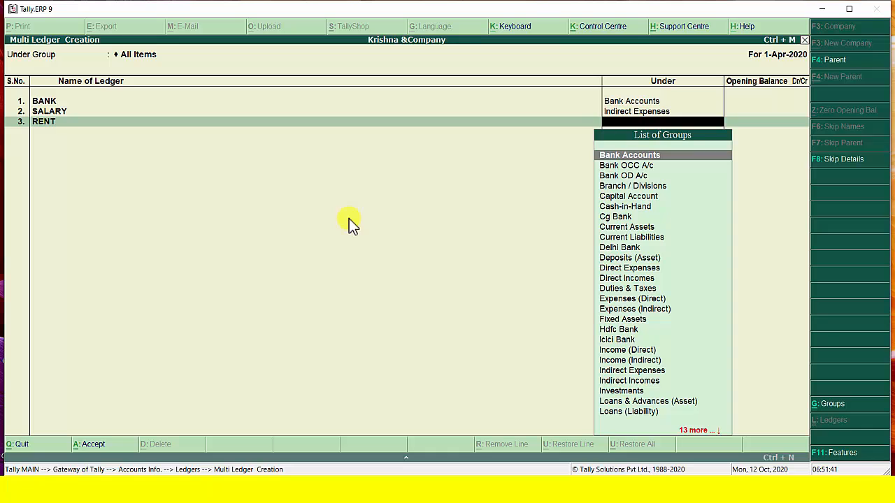
# Step: Place the RENT ledger under Current Assets with no opening balance, and save the three ledgers
pyautogui.write('C')
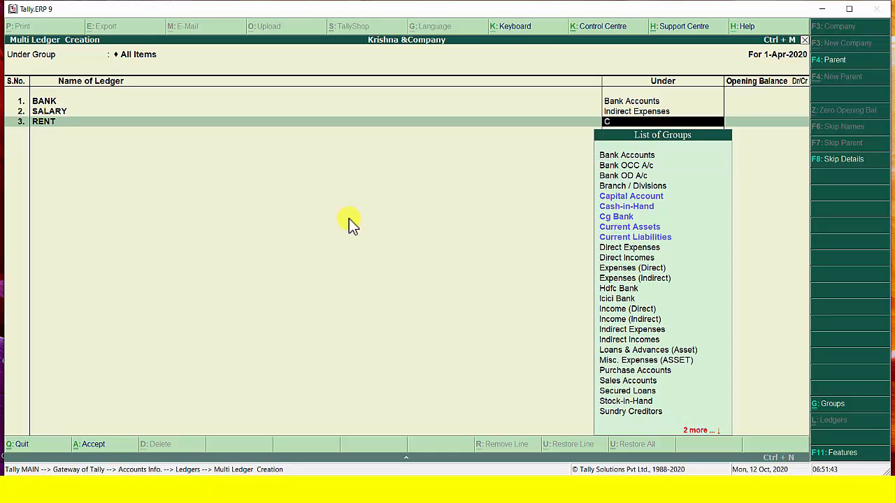
pyautogui.press('Down')
pyautogui.press('Down')
pyautogui.press('Down')
pyautogui.press('Down')
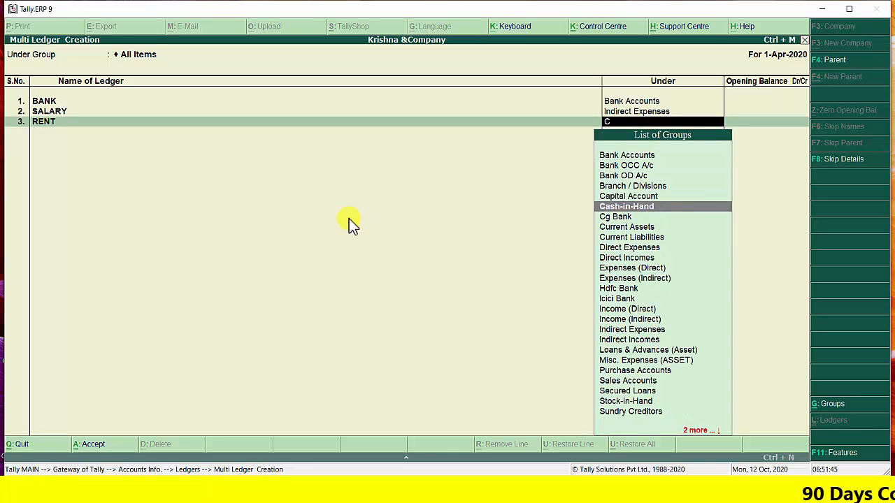
pyautogui.press('Return')
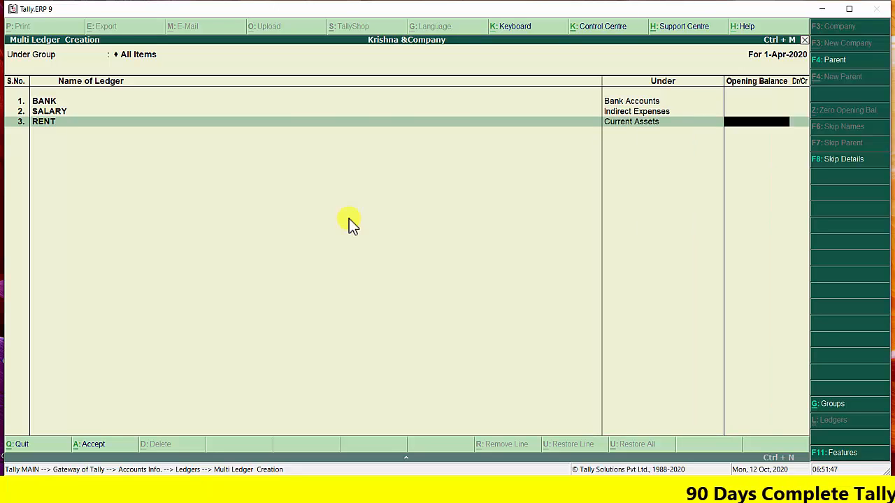
pyautogui.press('Return')
pyautogui.press('Return')
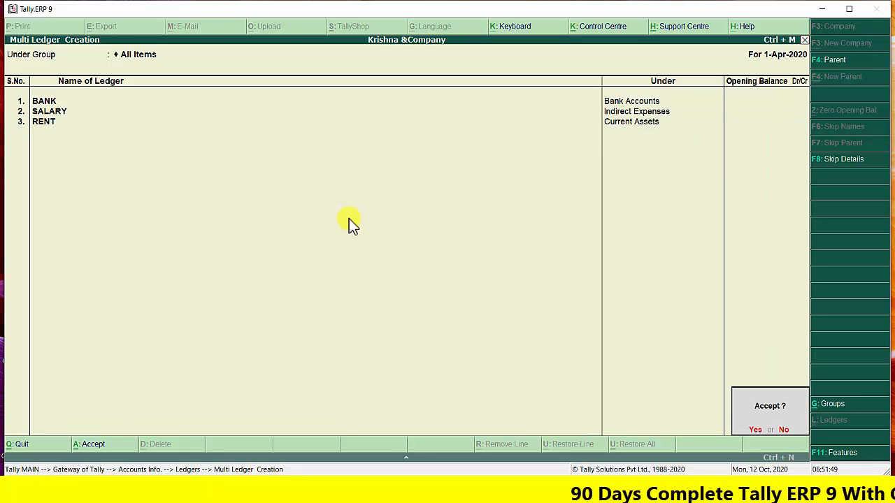
pyautogui.press('Return')
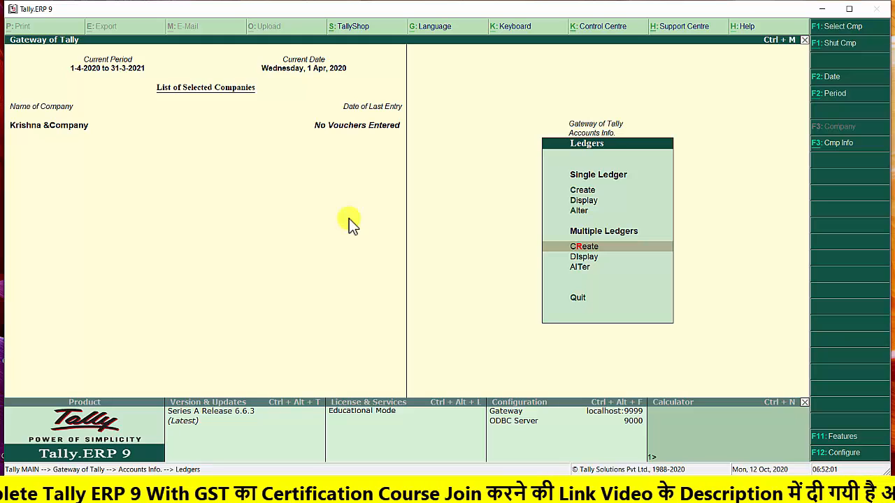
# Step: Display the multiple-ledger list for the Indirect Expenses group, and return to the Ledgers menu
pyautogui.press('Down')
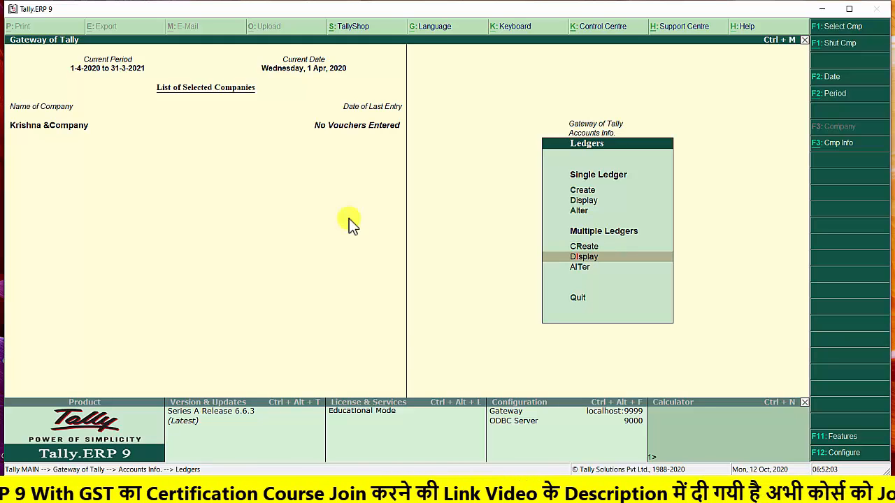
pyautogui.press('Return')
pyautogui.write('i')
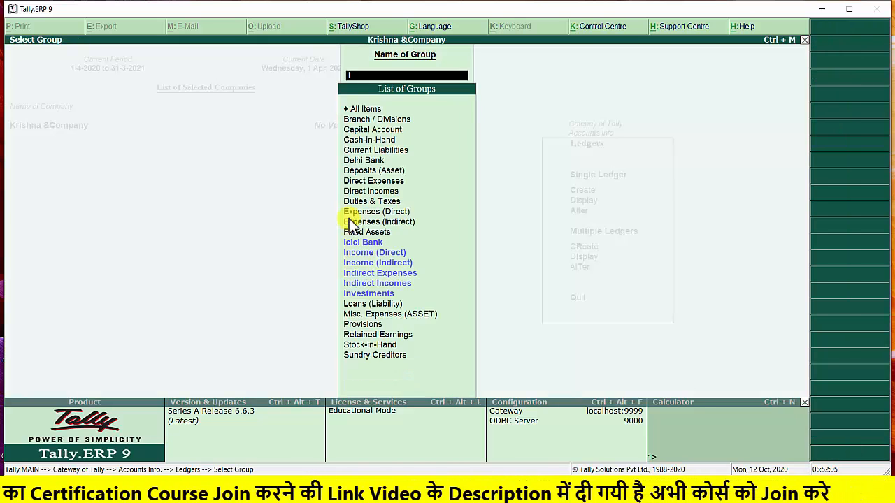
pyautogui.press('Down')
pyautogui.press('Down')
pyautogui.press('Down')
pyautogui.press('Down')
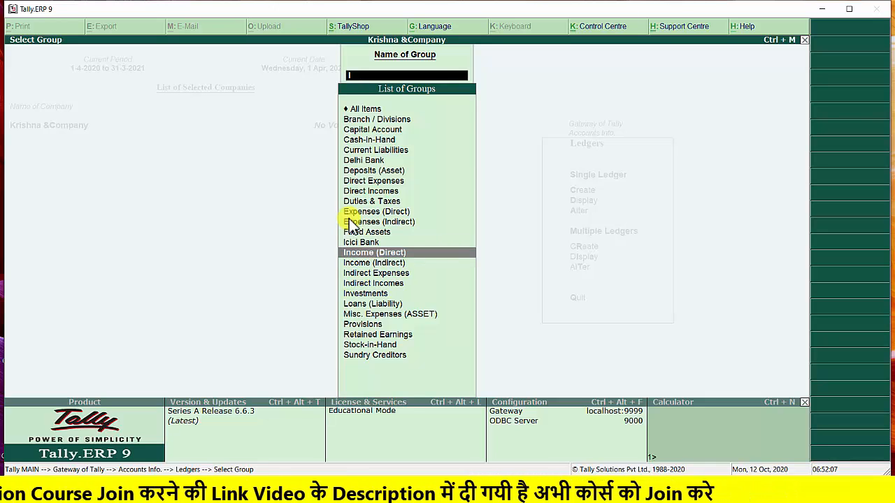
pyautogui.press('Return')
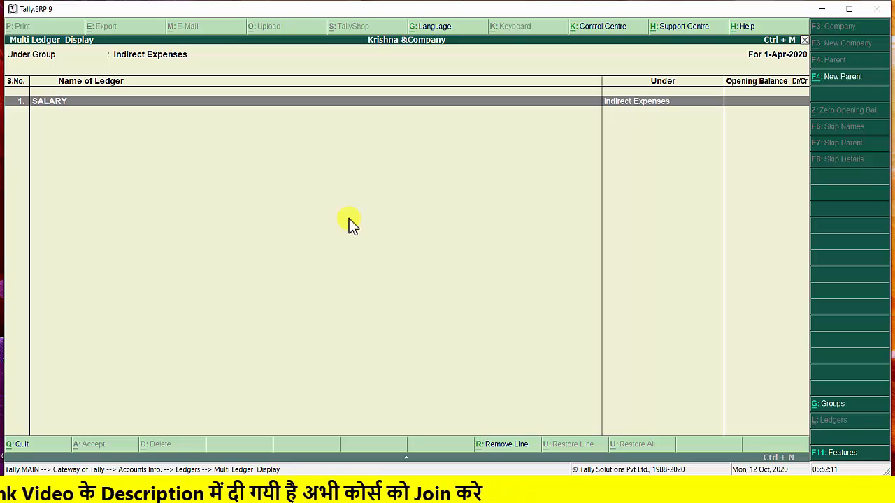
pyautogui.press('Escape')
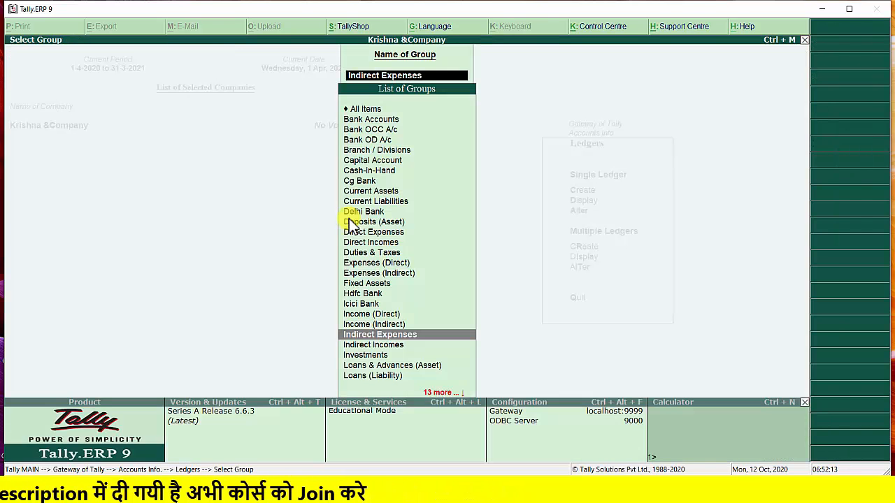
pyautogui.press('BackSpace')
pyautogui.press('Escape')
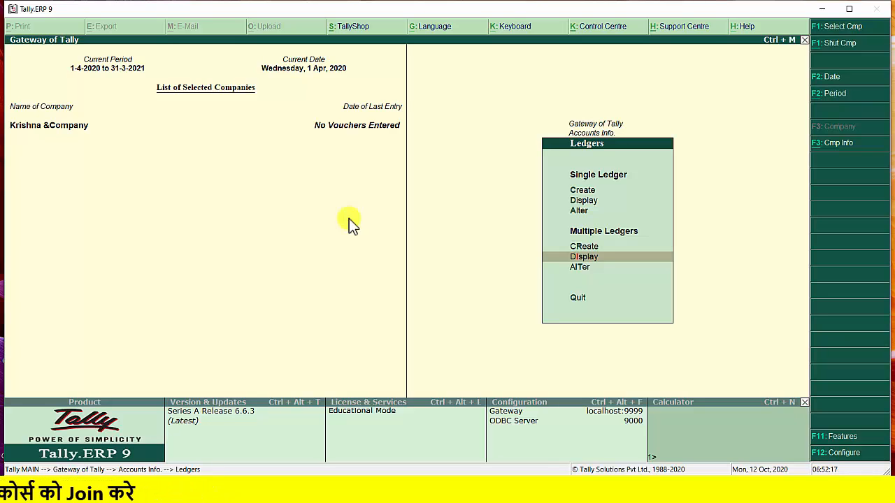
# Step: Open the multiple-ledger alteration list for the Current Assets group
pyautogui.press('Down')
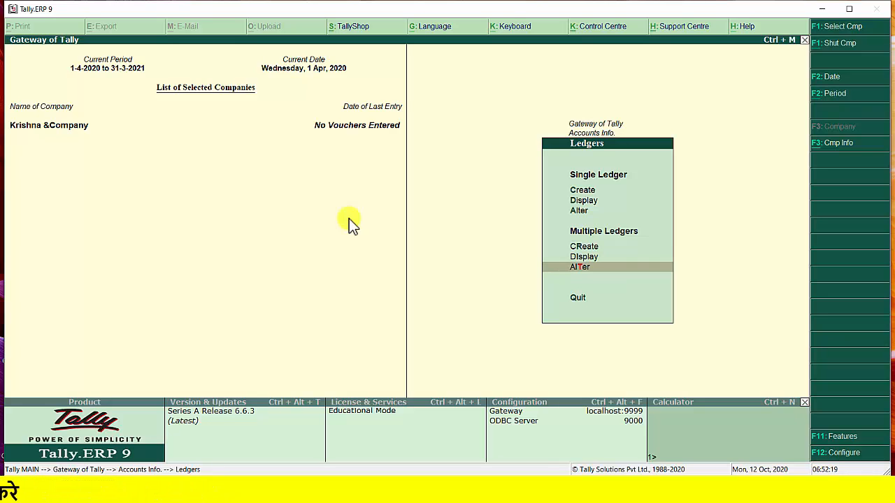
pyautogui.press('Return')
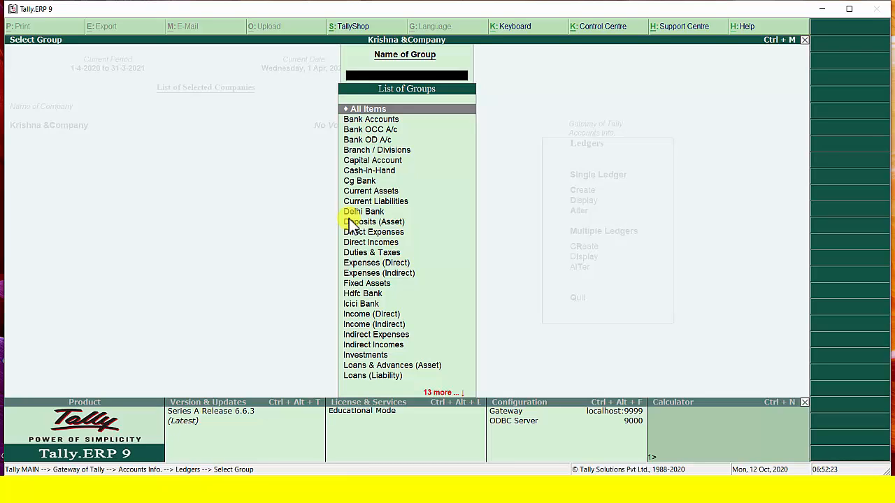
pyautogui.press('Down')
pyautogui.press('Down')
pyautogui.press('Down')
pyautogui.press('Down')
pyautogui.press('Down')
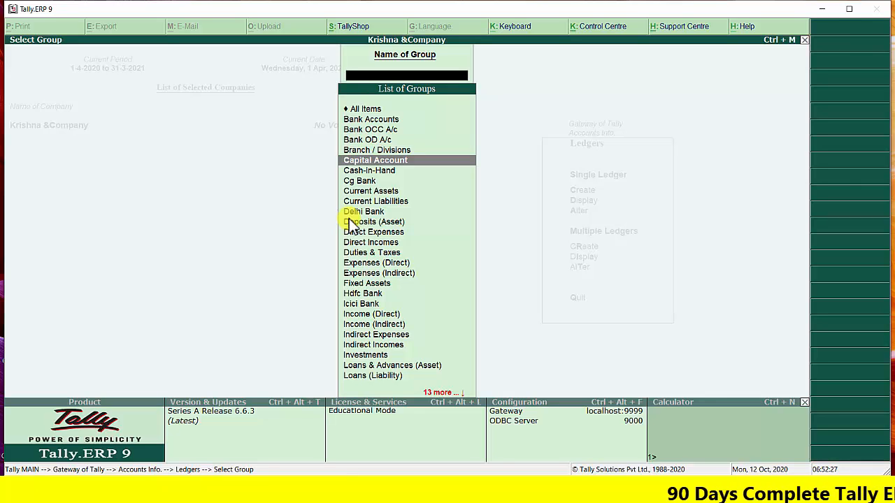
pyautogui.write('c')
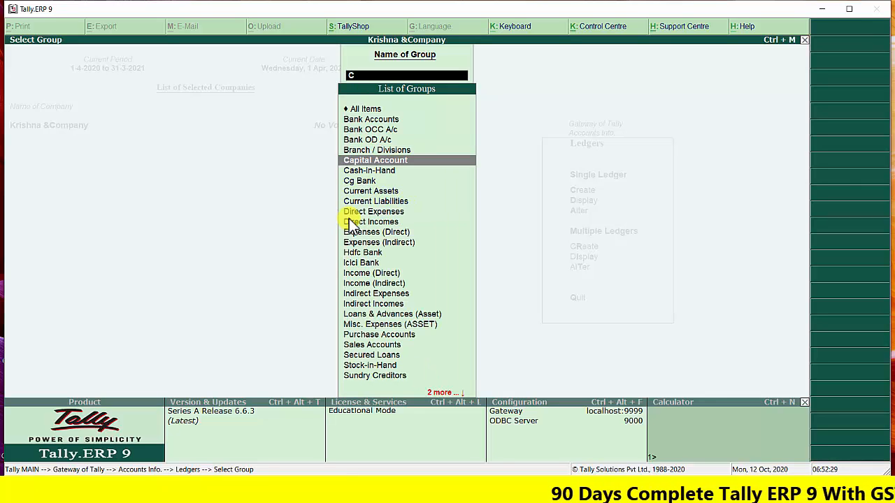
pyautogui.press('Down')
pyautogui.press('Down')
pyautogui.press('Down')
pyautogui.press('Return')
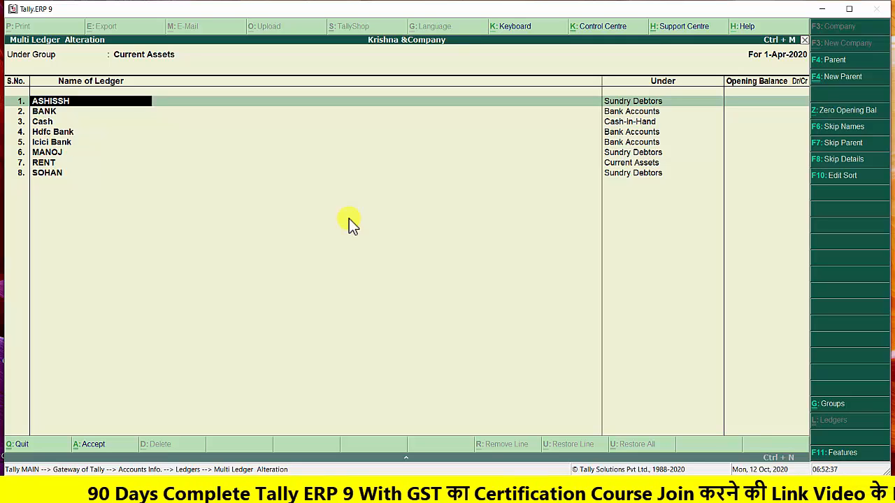
# Step: Review the group and opening balance fields of the RENT ledger and the last ledger, and quit the multiple-ledger alteration without saving
pyautogui.press('Down')
pyautogui.press('Down')
pyautogui.press('Down')
pyautogui.press('Down')
pyautogui.press('Down')
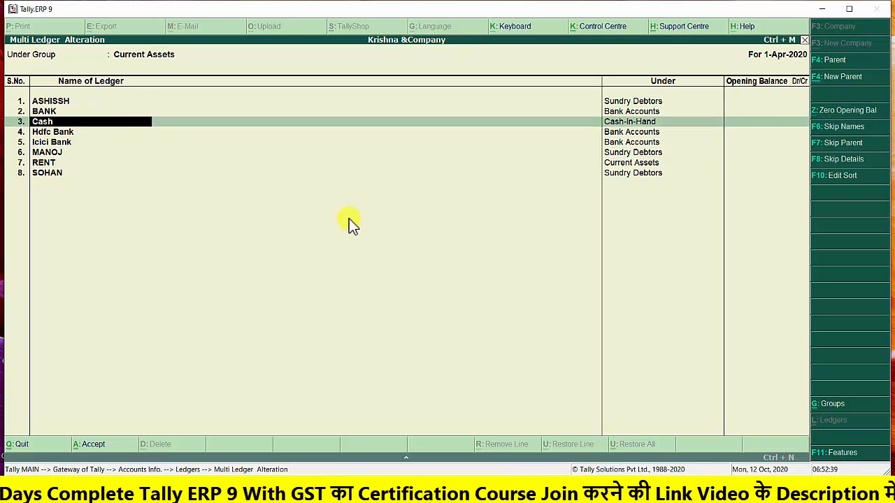
pyautogui.press('Down')
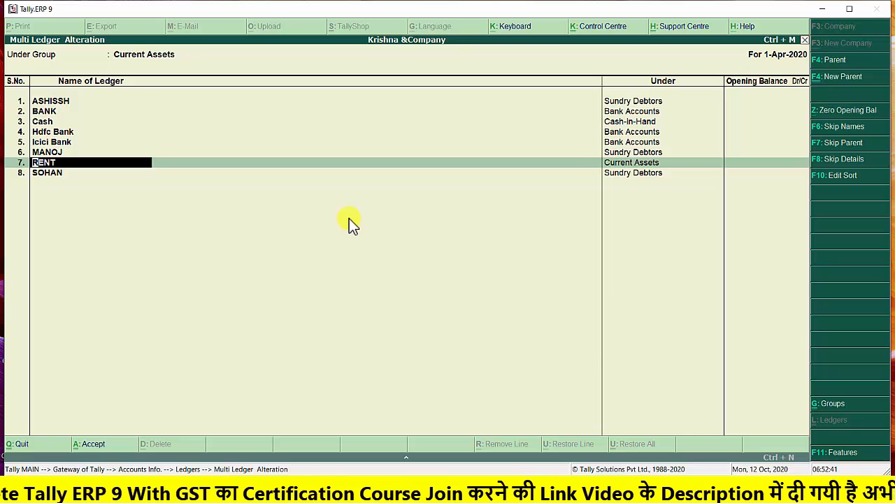
pyautogui.press('Return')
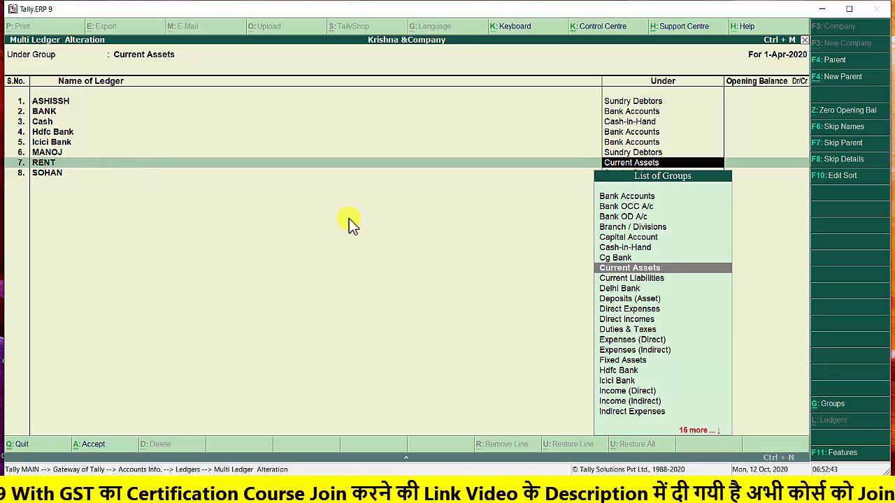
pyautogui.press('Return')
pyautogui.press('Return')
pyautogui.press('Return')
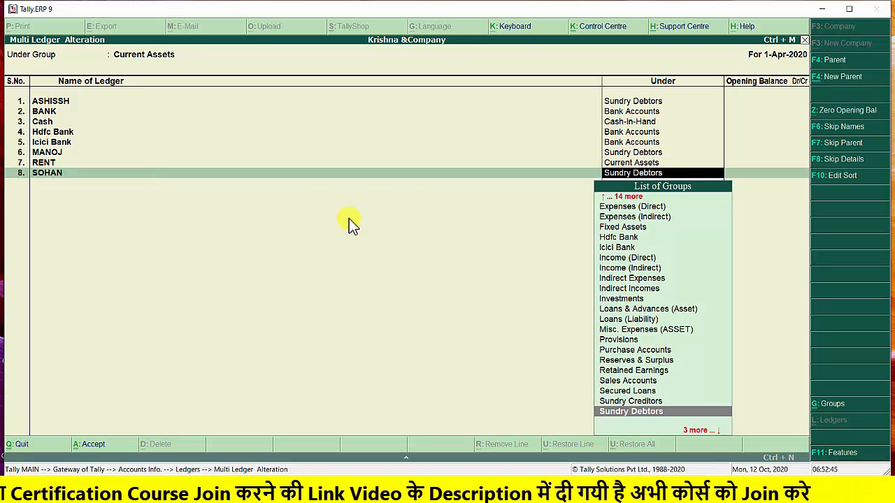
pyautogui.press('Return')
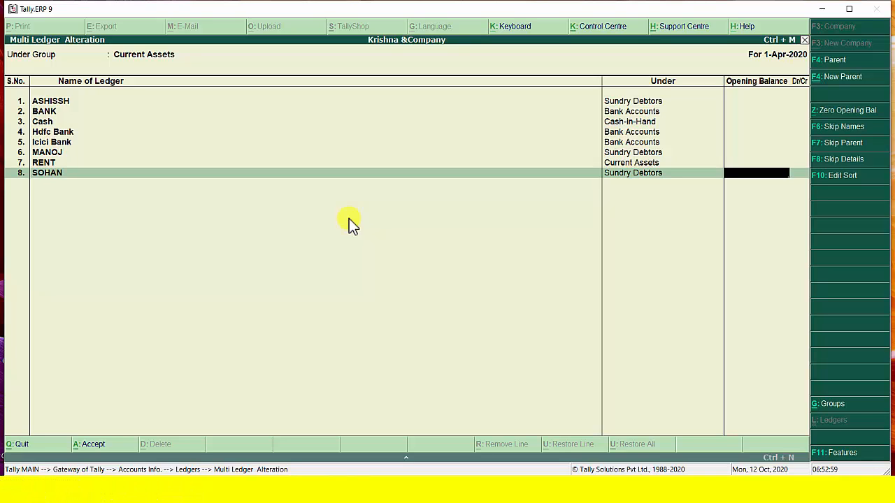
pyautogui.press('Escape')
pyautogui.press('y')
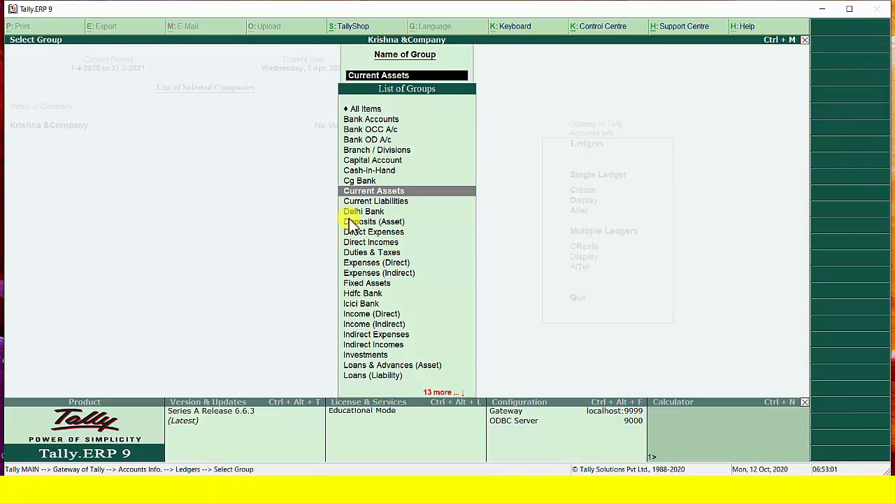
pyautogui.press('Escape')
pyautogui.press('Escape')
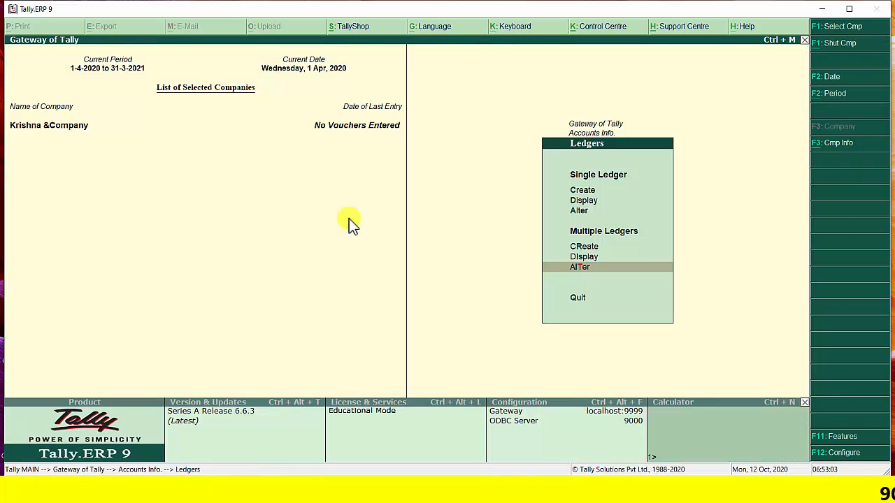
# Step: Open the first ledger in the list for single-ledger alteration and request its deletion
pyautogui.press('Up')
pyautogui.press('Up')
pyautogui.press('Up')
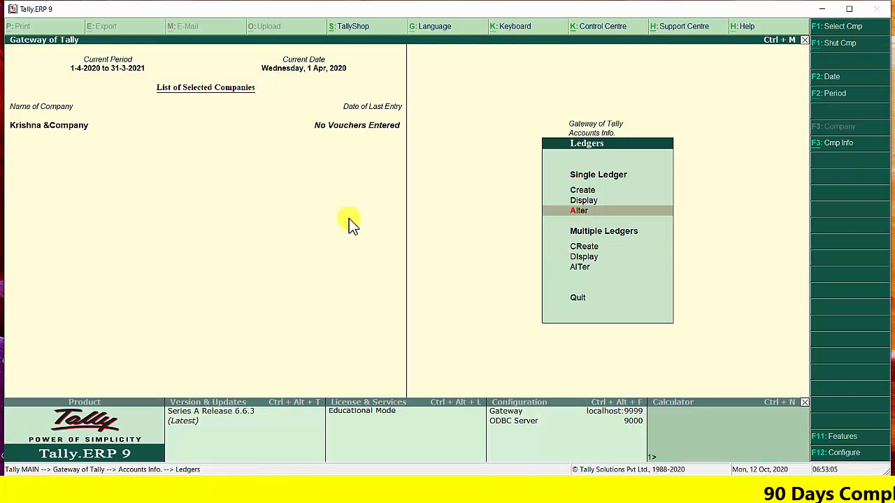
pyautogui.press('Return')
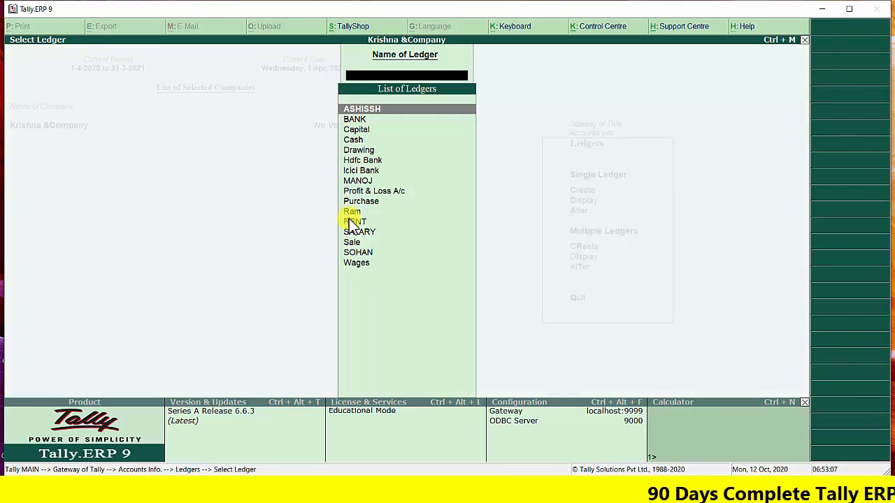
pyautogui.press('Return')
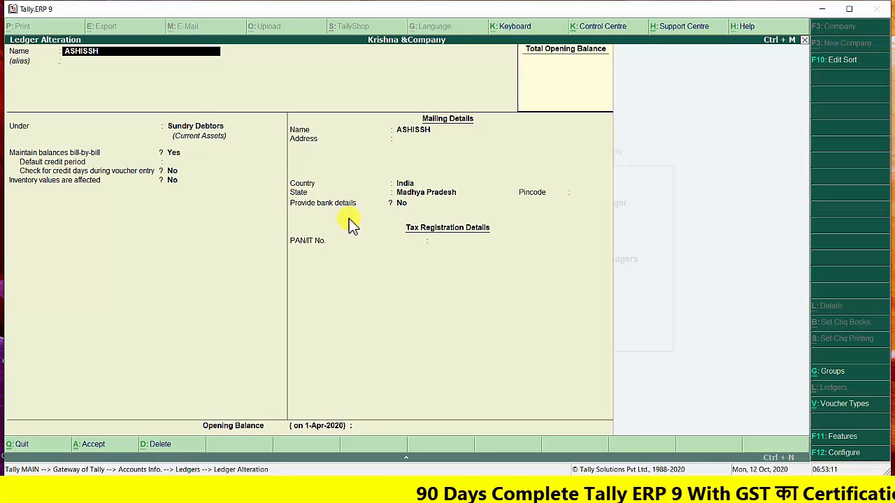
pyautogui.hotkey('alt', 'd')
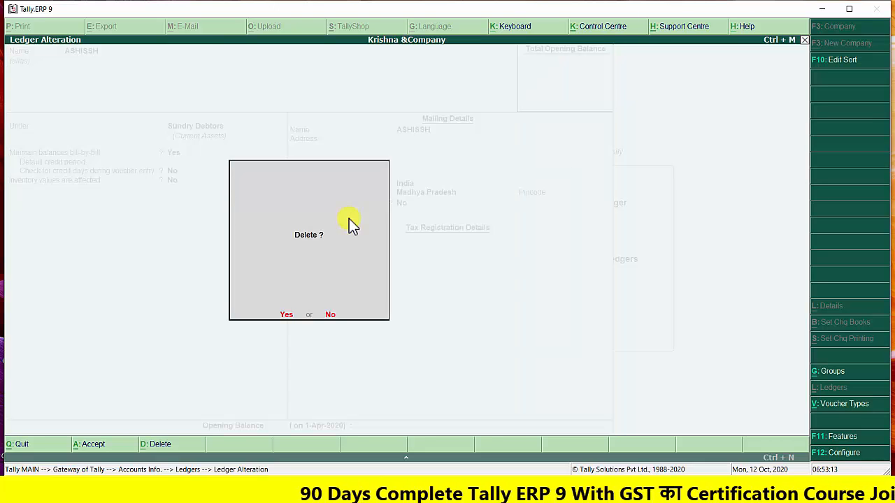